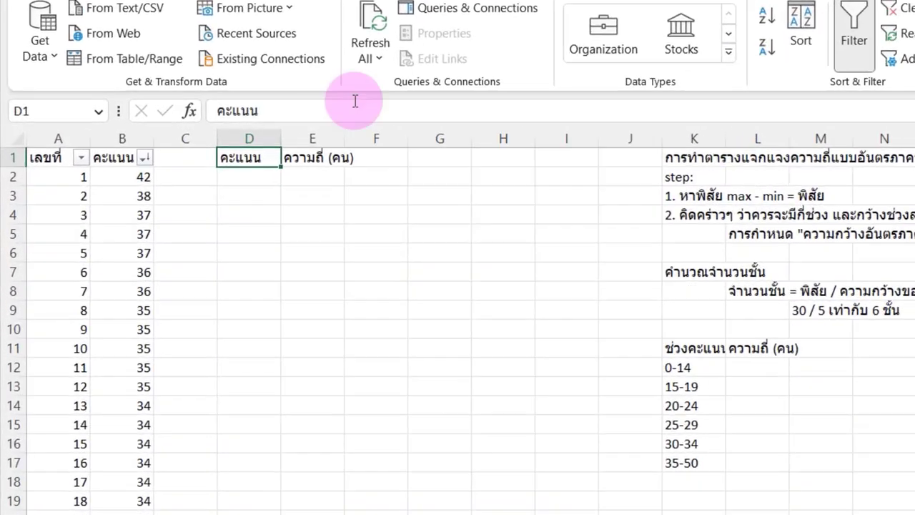
Enter the starting bin values 1, 2 and 3 in D2:D4 under the score heading
{"action": "scroll", "coordinate": [111, 216], "scroll_direction": "down", "scroll_amount": 6}
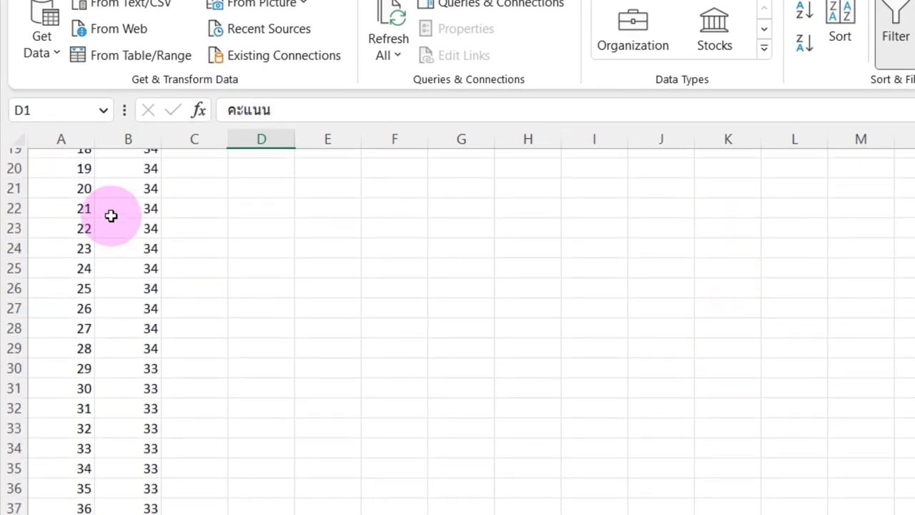
{"action": "scroll", "coordinate": [111, 215], "scroll_direction": "down", "scroll_amount": 11}
{"action": "scroll", "coordinate": [111, 215], "scroll_direction": "down", "scroll_amount": 7}
{"action": "scroll", "coordinate": [111, 216], "scroll_direction": "down", "scroll_amount": 12}
{"action": "scroll", "coordinate": [111, 216], "scroll_direction": "down", "scroll_amount": 11}
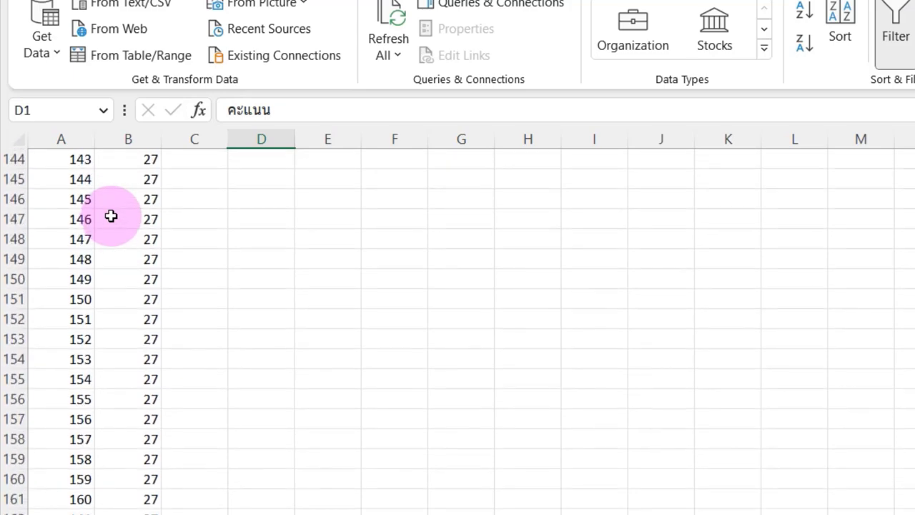
{"action": "scroll", "coordinate": [111, 215], "scroll_direction": "down", "scroll_amount": 7}
{"action": "scroll", "coordinate": [111, 216], "scroll_direction": "down", "scroll_amount": 10}
{"action": "scroll", "coordinate": [110, 216], "scroll_direction": "down", "scroll_amount": 5}
{"action": "scroll", "coordinate": [111, 216], "scroll_direction": "down", "scroll_amount": 6}
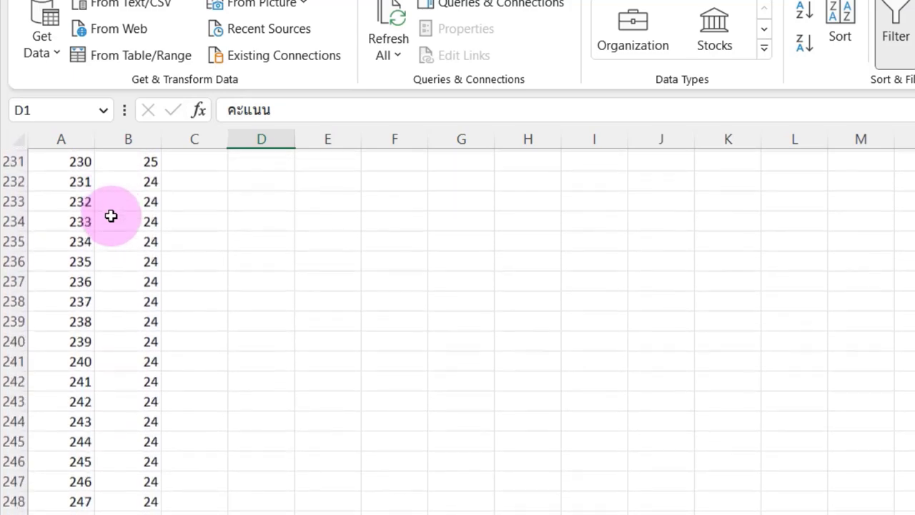
{"action": "scroll", "coordinate": [110, 216], "scroll_direction": "down", "scroll_amount": 12}
{"action": "scroll", "coordinate": [111, 216], "scroll_direction": "down", "scroll_amount": 15}
{"action": "scroll", "coordinate": [111, 216], "scroll_direction": "down", "scroll_amount": 12}
{"action": "scroll", "coordinate": [110, 216], "scroll_direction": "down", "scroll_amount": 8}
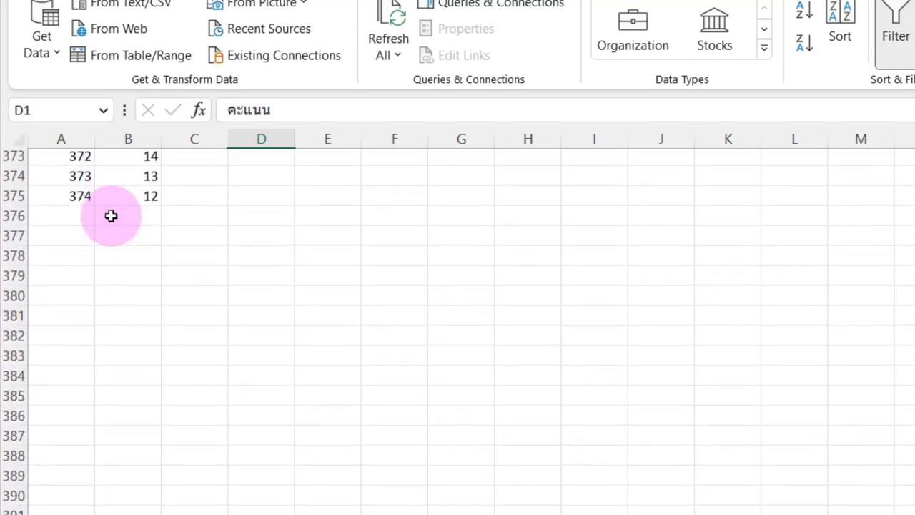
{"action": "scroll", "coordinate": [111, 215], "scroll_direction": "up", "scroll_amount": 3}
{"action": "scroll", "coordinate": [111, 216], "scroll_direction": "up", "scroll_amount": 20}
{"action": "scroll", "coordinate": [110, 216], "scroll_direction": "up", "scroll_amount": 20}
{"action": "scroll", "coordinate": [111, 216], "scroll_direction": "up", "scroll_amount": 12}
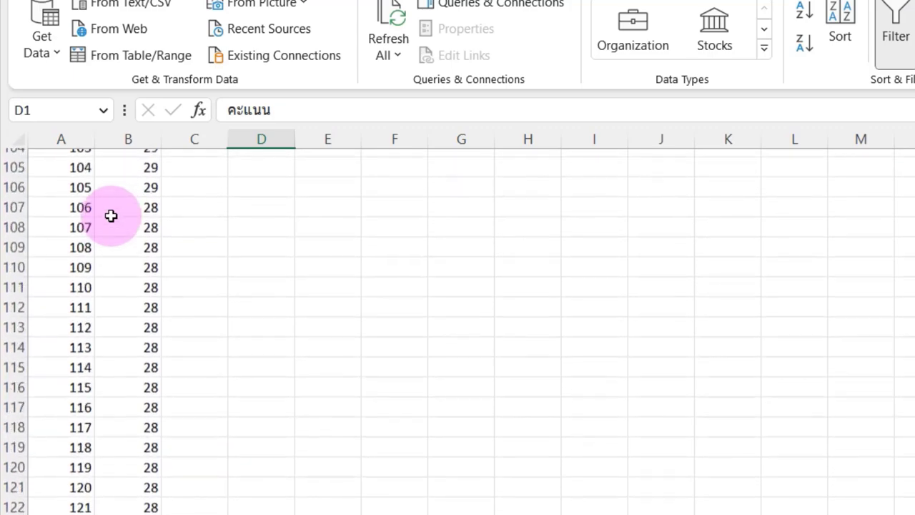
{"action": "scroll", "coordinate": [111, 216], "scroll_direction": "up", "scroll_amount": 3}
{"action": "scroll", "coordinate": [111, 216], "scroll_direction": "up", "scroll_amount": 1}
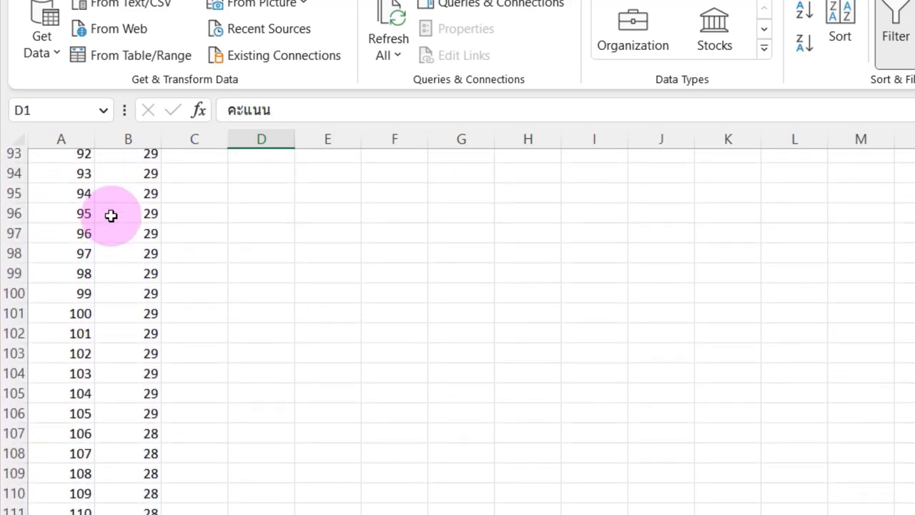
{"action": "scroll", "coordinate": [111, 215], "scroll_direction": "up", "scroll_amount": 8}
{"action": "scroll", "coordinate": [110, 216], "scroll_direction": "up", "scroll_amount": 14}
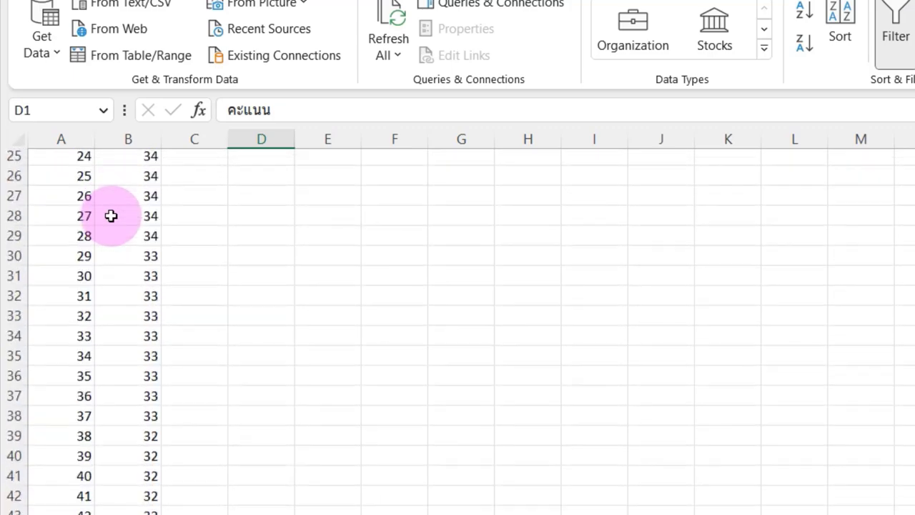
{"action": "scroll", "coordinate": [111, 216], "scroll_direction": "up", "scroll_amount": 8}
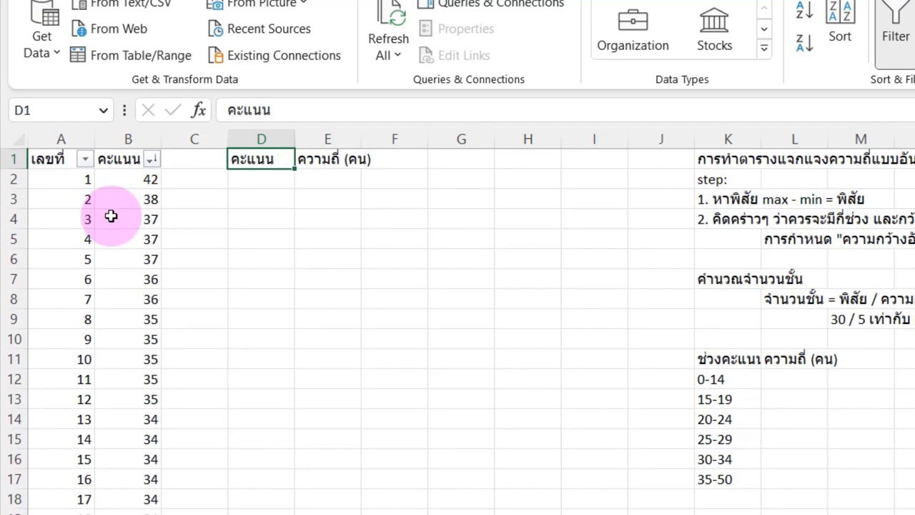
{"action": "left_click", "coordinate": [255, 182]}
{"action": "type", "text": "1"}
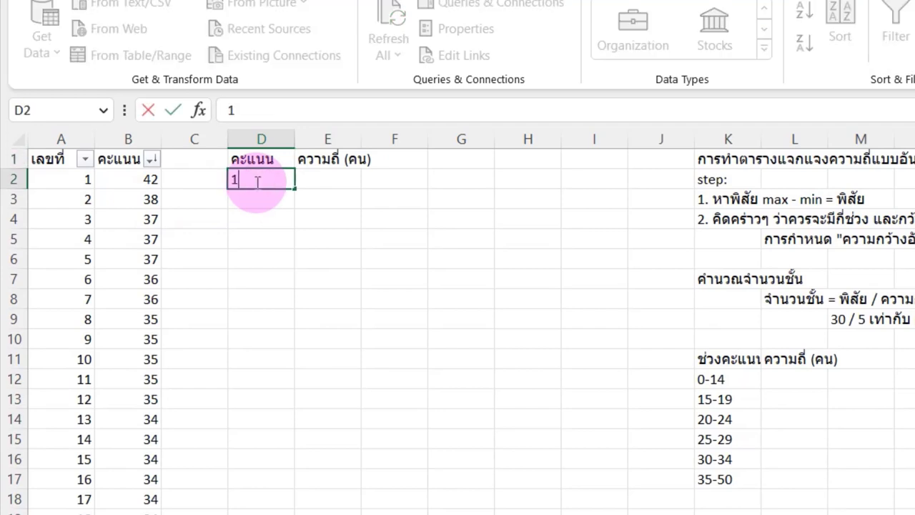
{"action": "key", "text": "Return"}
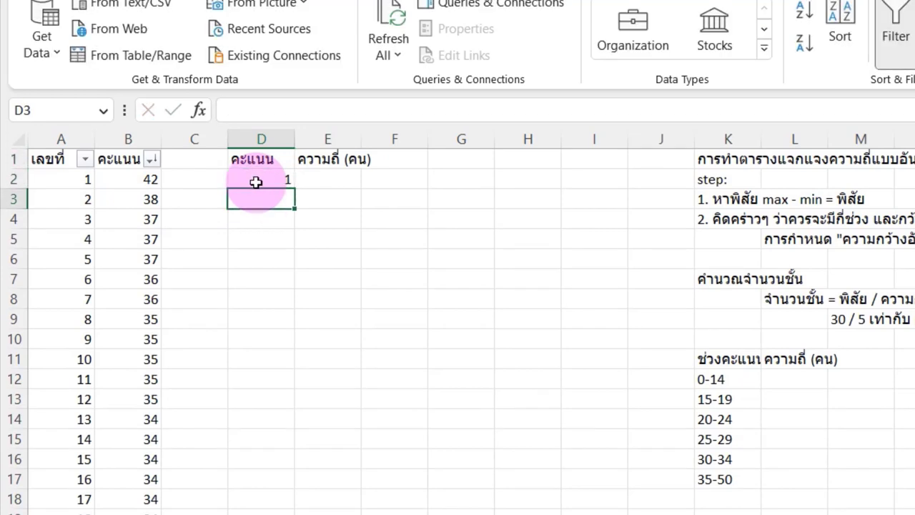
{"action": "type", "text": "2"}
{"action": "key", "text": "Return"}
{"action": "type", "text": "3"}
{"action": "key", "text": "Return"}
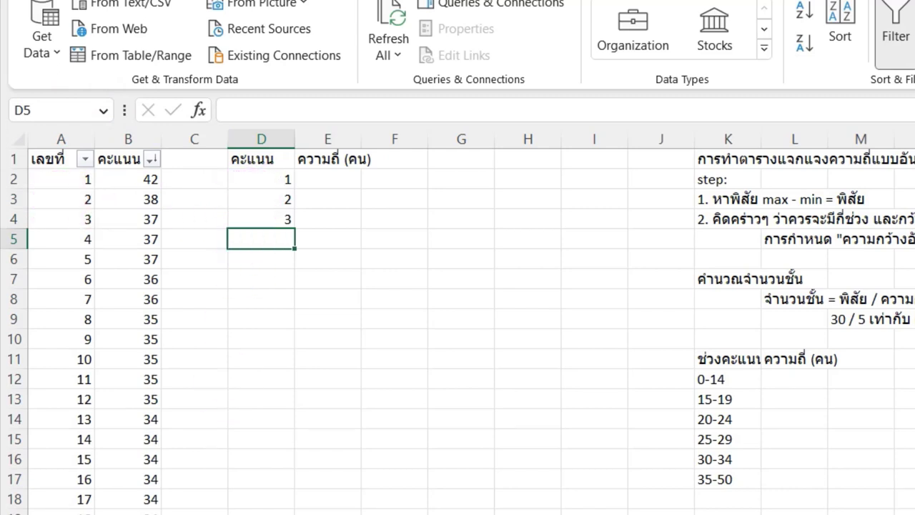
Extend the 1, 2, 3 series down column D to 50 in row 51
{"action": "left_click", "coordinate": [264, 178]}
{"action": "key", "text": "ctrl+shift+Down"}
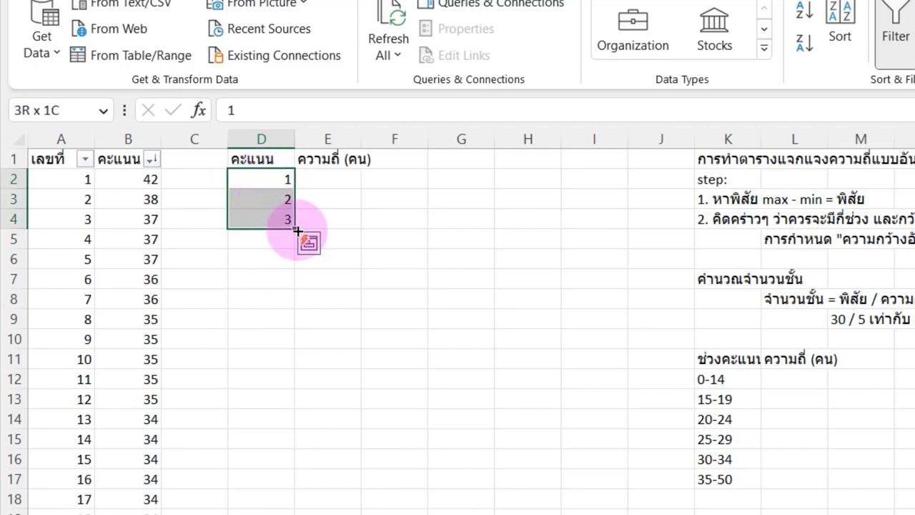
{"action": "mouse_move", "coordinate": [295, 227]}
{"action": "left_mouse_down"}
{"action": "mouse_move", "coordinate": [298, 407]}
{"action": "mouse_move", "coordinate": [148, 180]}
{"action": "left_mouse_up"}
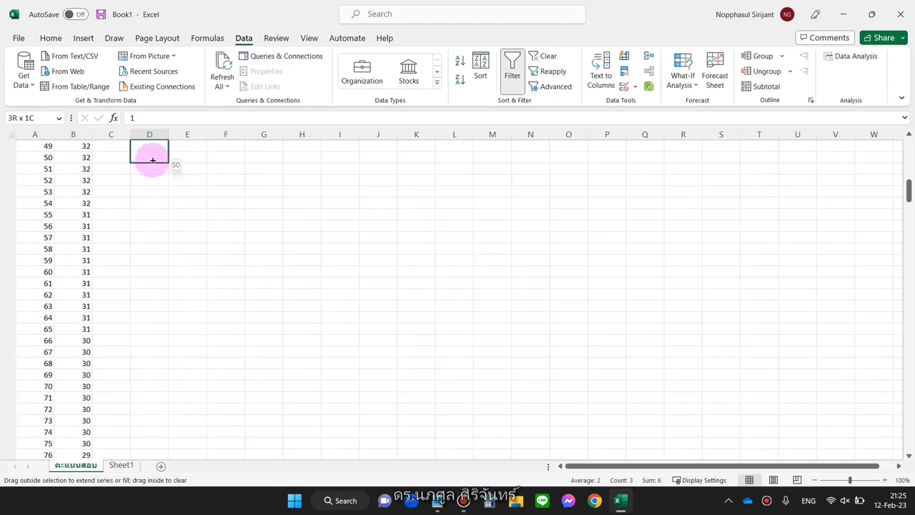
{"action": "left_click_drag", "start_coordinate": [148, 179], "coordinate": [148, 155]}
{"action": "scroll", "coordinate": [219, 218], "scroll_direction": "up", "scroll_amount": 9}
{"action": "scroll", "coordinate": [219, 218], "scroll_direction": "up", "scroll_amount": 7}
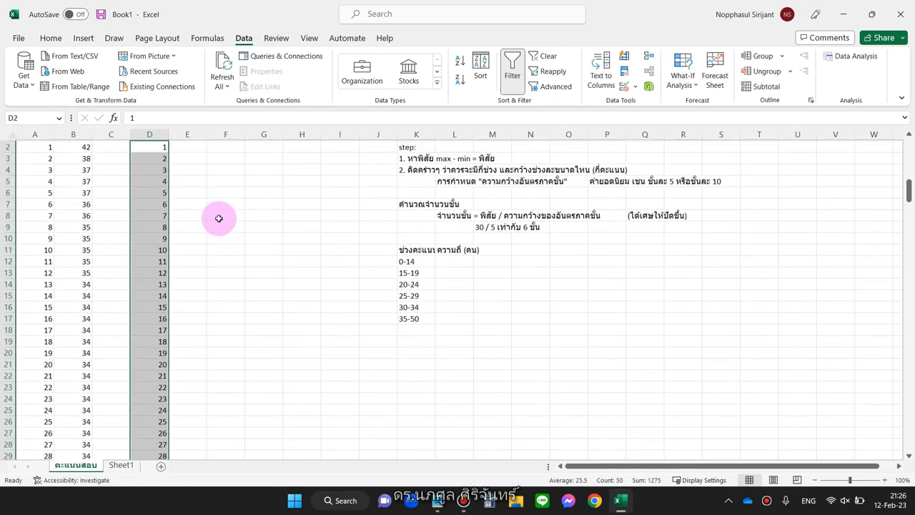
{"action": "scroll", "coordinate": [219, 218], "scroll_direction": "down", "scroll_amount": 1}
{"action": "scroll", "coordinate": [218, 218], "scroll_direction": "down", "scroll_amount": 4}
{"action": "scroll", "coordinate": [219, 218], "scroll_direction": "up", "scroll_amount": 6}
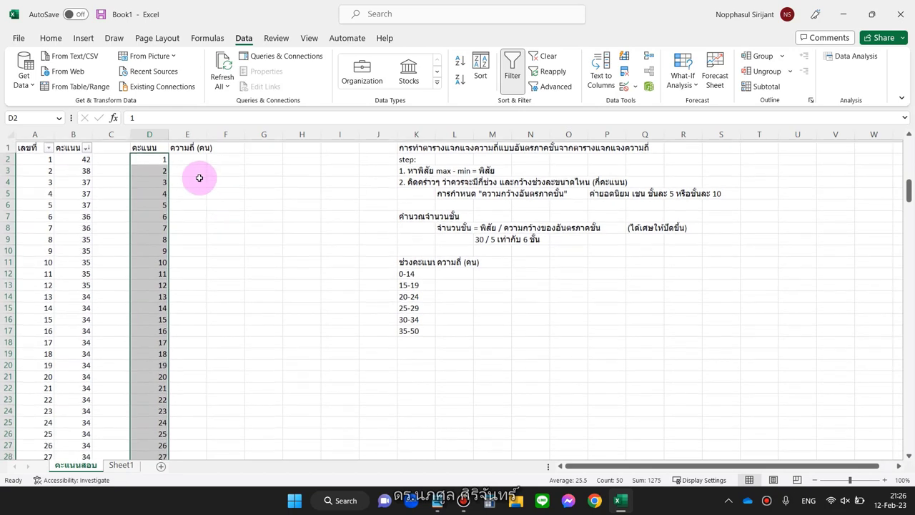
{"action": "left_click", "coordinate": [188, 157]}
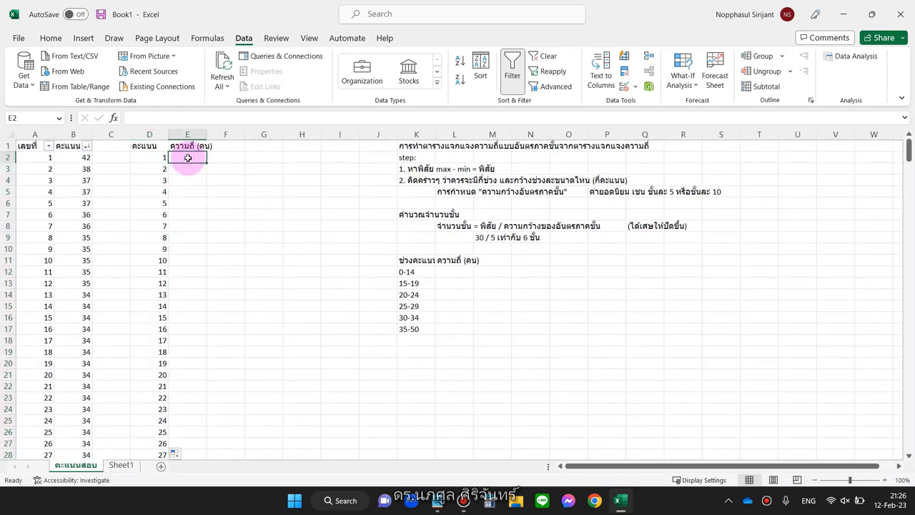
{"action": "scroll", "coordinate": [102, 198], "scroll_direction": "down", "scroll_amount": 14}
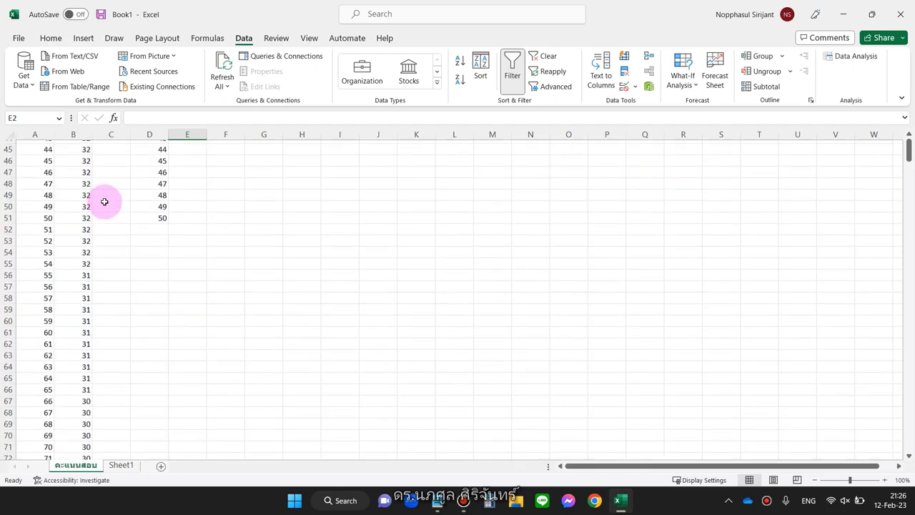
{"action": "scroll", "coordinate": [105, 201], "scroll_direction": "down", "scroll_amount": 9}
{"action": "scroll", "coordinate": [105, 202], "scroll_direction": "down", "scroll_amount": 6}
{"action": "scroll", "coordinate": [105, 201], "scroll_direction": "down", "scroll_amount": 4}
{"action": "scroll", "coordinate": [104, 202], "scroll_direction": "down", "scroll_amount": 3}
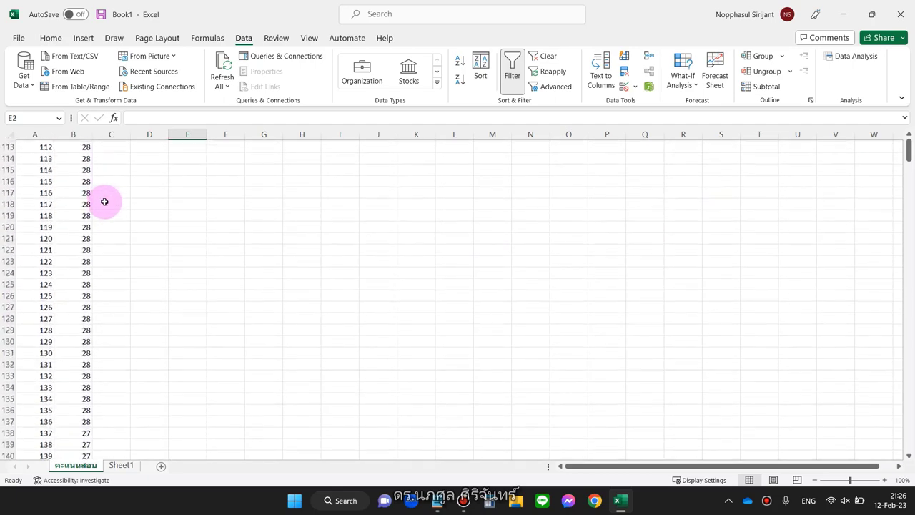
{"action": "scroll", "coordinate": [104, 202], "scroll_direction": "down", "scroll_amount": 1}
{"action": "scroll", "coordinate": [104, 202], "scroll_direction": "down", "scroll_amount": 15}
{"action": "scroll", "coordinate": [104, 202], "scroll_direction": "down", "scroll_amount": 6}
{"action": "scroll", "coordinate": [104, 201], "scroll_direction": "down", "scroll_amount": 7}
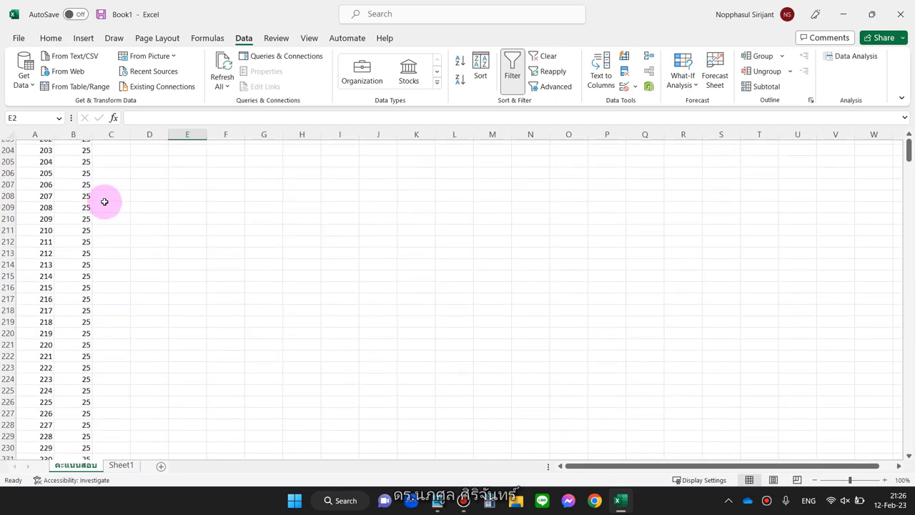
{"action": "scroll", "coordinate": [105, 202], "scroll_direction": "down", "scroll_amount": 7}
{"action": "scroll", "coordinate": [105, 201], "scroll_direction": "down", "scroll_amount": 3}
{"action": "scroll", "coordinate": [81, 292], "scroll_direction": "down", "scroll_amount": 5}
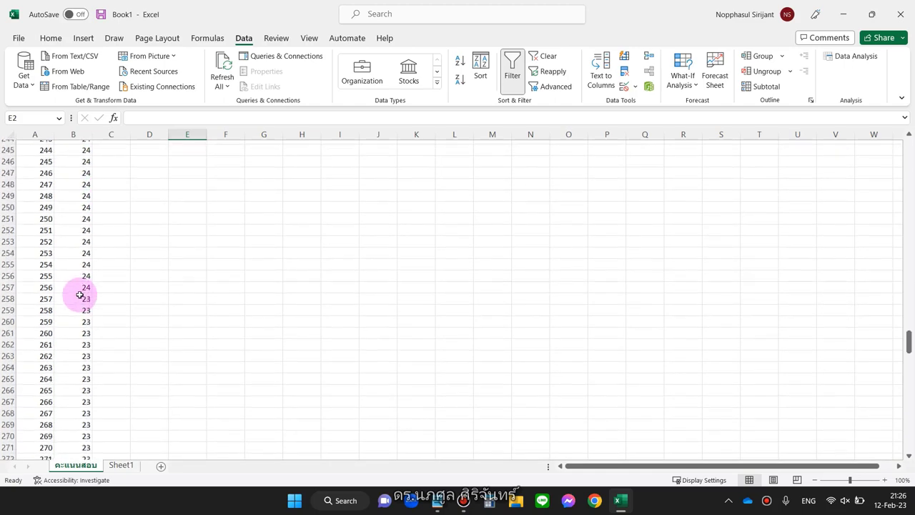
{"action": "scroll", "coordinate": [90, 308], "scroll_direction": "down", "scroll_amount": 5}
{"action": "scroll", "coordinate": [89, 309], "scroll_direction": "down", "scroll_amount": 8}
{"action": "scroll", "coordinate": [89, 309], "scroll_direction": "down", "scroll_amount": 2}
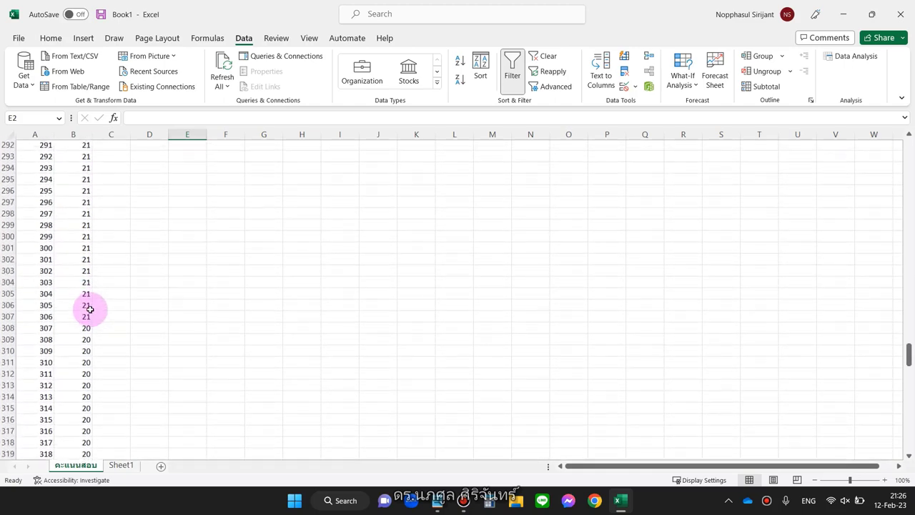
{"action": "scroll", "coordinate": [89, 308], "scroll_direction": "down", "scroll_amount": 1}
{"action": "scroll", "coordinate": [89, 308], "scroll_direction": "down", "scroll_amount": 6}
{"action": "scroll", "coordinate": [89, 309], "scroll_direction": "down", "scroll_amount": 7}
{"action": "scroll", "coordinate": [89, 309], "scroll_direction": "down", "scroll_amount": 7}
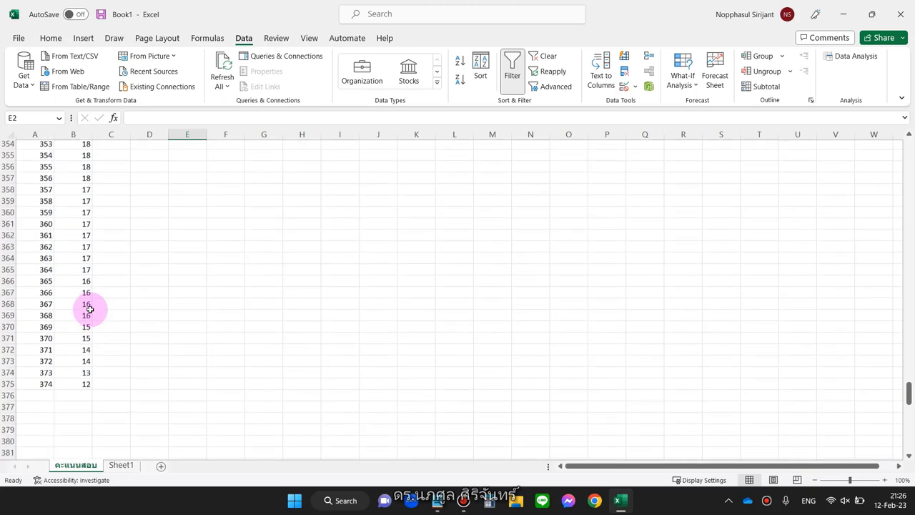
{"action": "scroll", "coordinate": [89, 309], "scroll_direction": "down", "scroll_amount": 1}
{"action": "scroll", "coordinate": [107, 265], "scroll_direction": "up", "scroll_amount": 15}
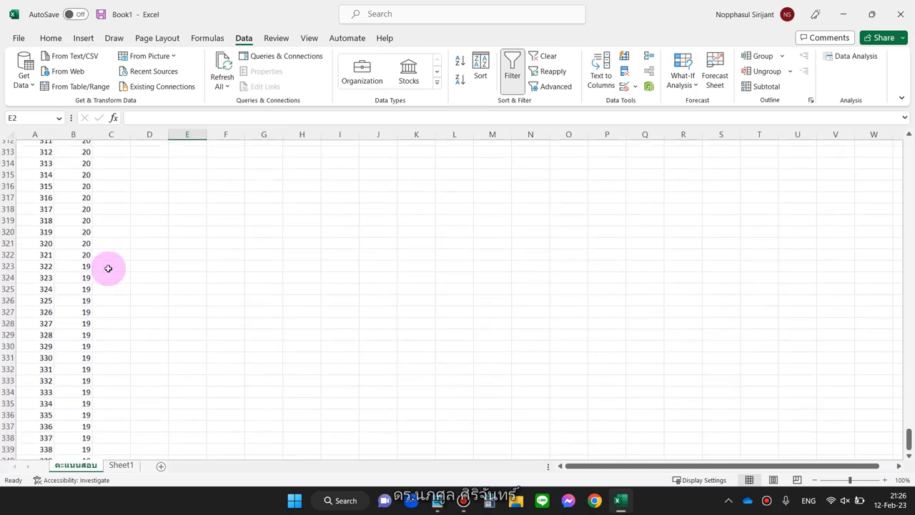
{"action": "scroll", "coordinate": [108, 268], "scroll_direction": "up", "scroll_amount": 20}
{"action": "scroll", "coordinate": [108, 268], "scroll_direction": "up", "scroll_amount": 18}
{"action": "scroll", "coordinate": [108, 268], "scroll_direction": "up", "scroll_amount": 20}
{"action": "scroll", "coordinate": [108, 268], "scroll_direction": "up", "scroll_amount": 19}
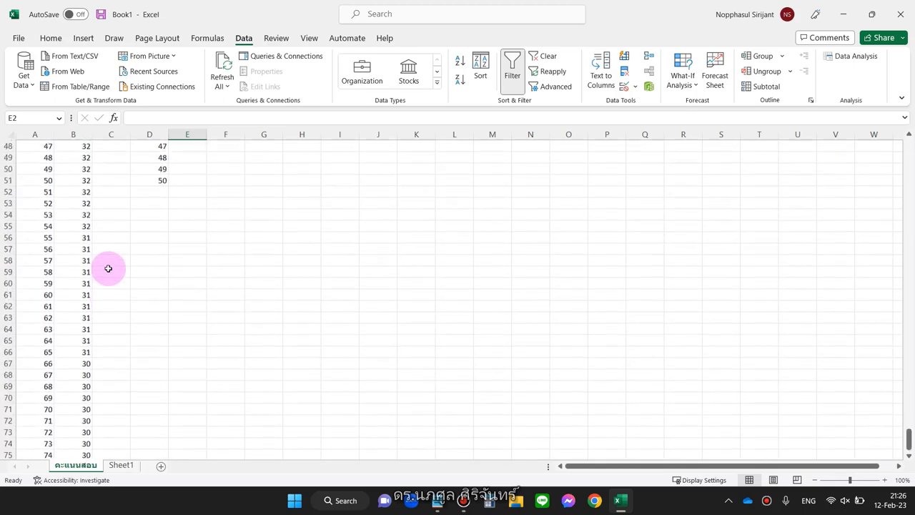
{"action": "scroll", "coordinate": [108, 268], "scroll_direction": "up", "scroll_amount": 14}
{"action": "scroll", "coordinate": [108, 268], "scroll_direction": "up", "scroll_amount": 1}
{"action": "left_click", "coordinate": [195, 166]}
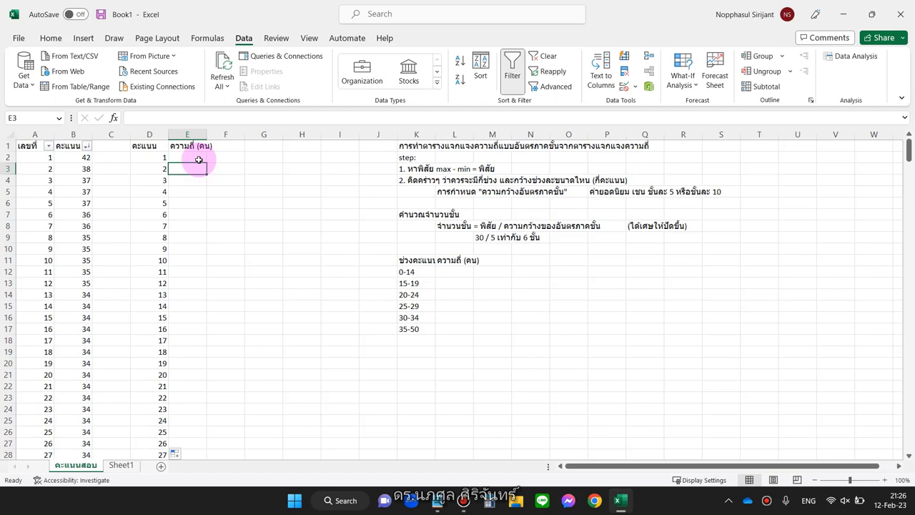
{"action": "left_click", "coordinate": [75, 158]}
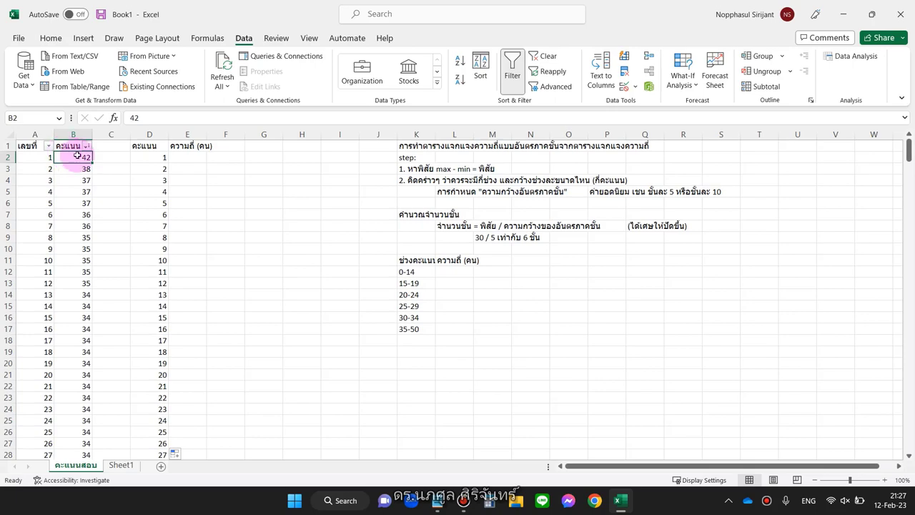
{"action": "scroll", "coordinate": [71, 154], "scroll_direction": "down", "scroll_amount": 8}
{"action": "scroll", "coordinate": [75, 155], "scroll_direction": "down", "scroll_amount": 14}
{"action": "scroll", "coordinate": [78, 155], "scroll_direction": "down", "scroll_amount": 12}
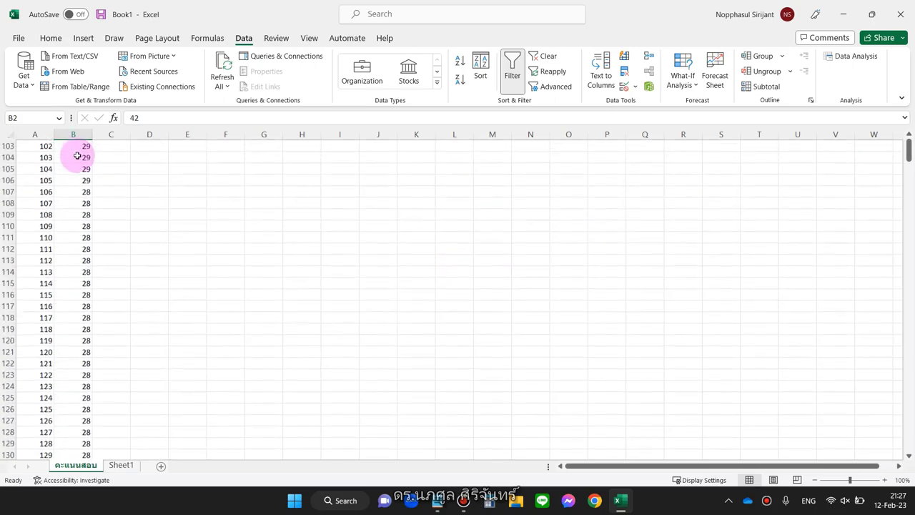
{"action": "scroll", "coordinate": [77, 155], "scroll_direction": "down", "scroll_amount": 6}
{"action": "scroll", "coordinate": [77, 155], "scroll_direction": "down", "scroll_amount": 10}
{"action": "scroll", "coordinate": [77, 155], "scroll_direction": "down", "scroll_amount": 9}
{"action": "scroll", "coordinate": [77, 155], "scroll_direction": "down", "scroll_amount": 7}
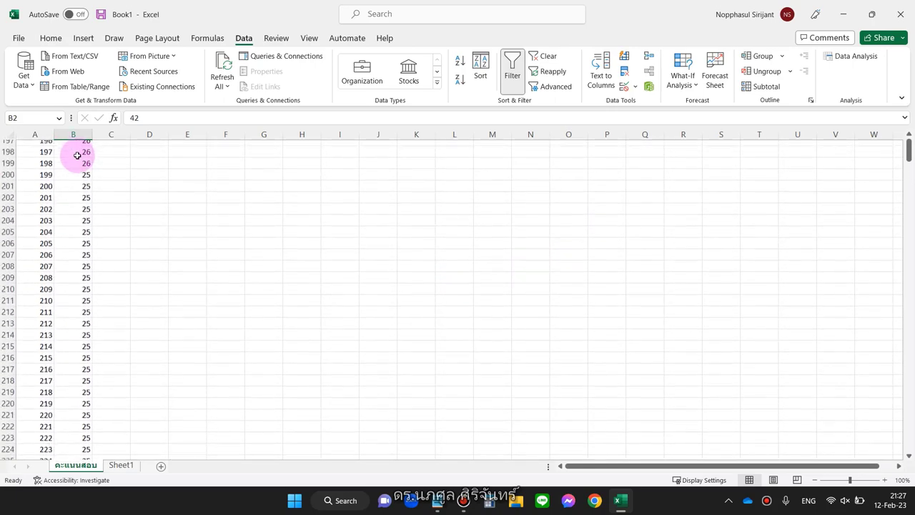
{"action": "scroll", "coordinate": [77, 155], "scroll_direction": "down", "scroll_amount": 10}
{"action": "scroll", "coordinate": [77, 155], "scroll_direction": "down", "scroll_amount": 10}
{"action": "scroll", "coordinate": [78, 155], "scroll_direction": "down", "scroll_amount": 9}
{"action": "scroll", "coordinate": [77, 155], "scroll_direction": "down", "scroll_amount": 6}
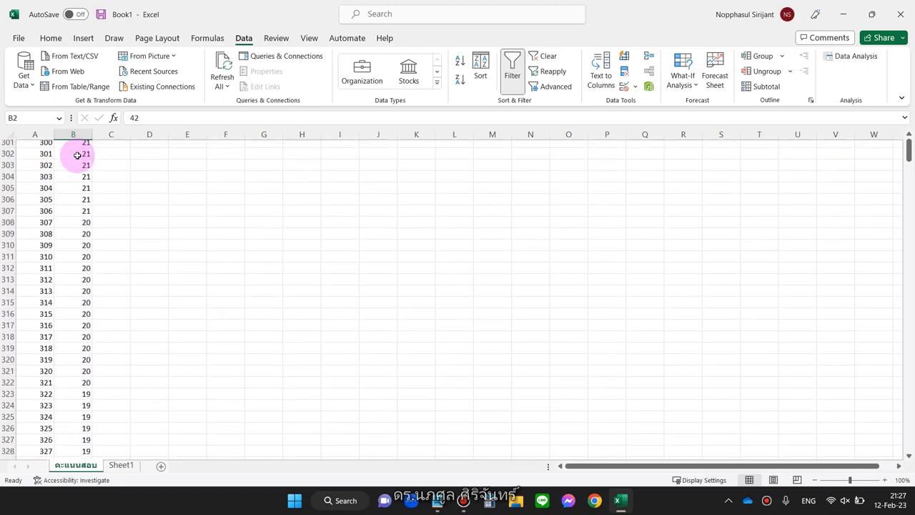
{"action": "scroll", "coordinate": [77, 155], "scroll_direction": "down", "scroll_amount": 11}
{"action": "scroll", "coordinate": [77, 155], "scroll_direction": "down", "scroll_amount": 6}
{"action": "scroll", "coordinate": [77, 181], "scroll_direction": "down", "scroll_amount": 1}
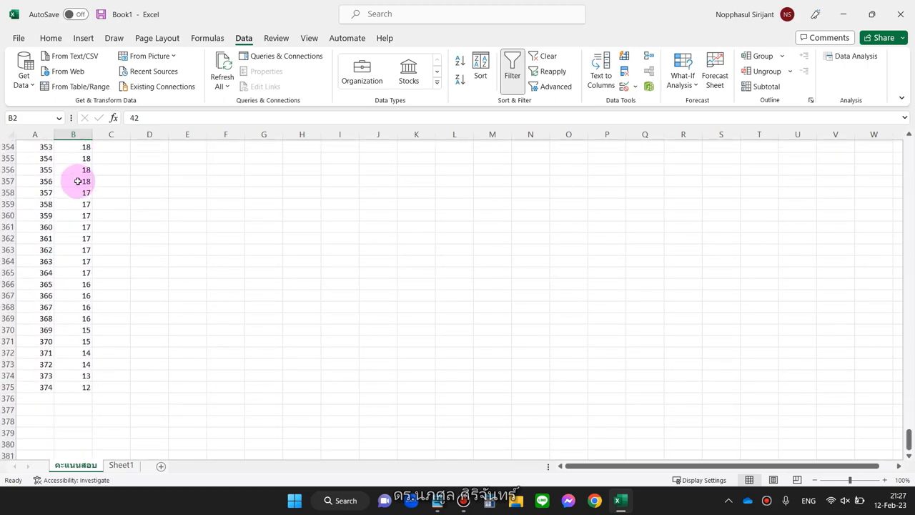
{"action": "left_click", "coordinate": [78, 393]}
{"action": "scroll", "coordinate": [212, 308], "scroll_direction": "up", "scroll_amount": 16}
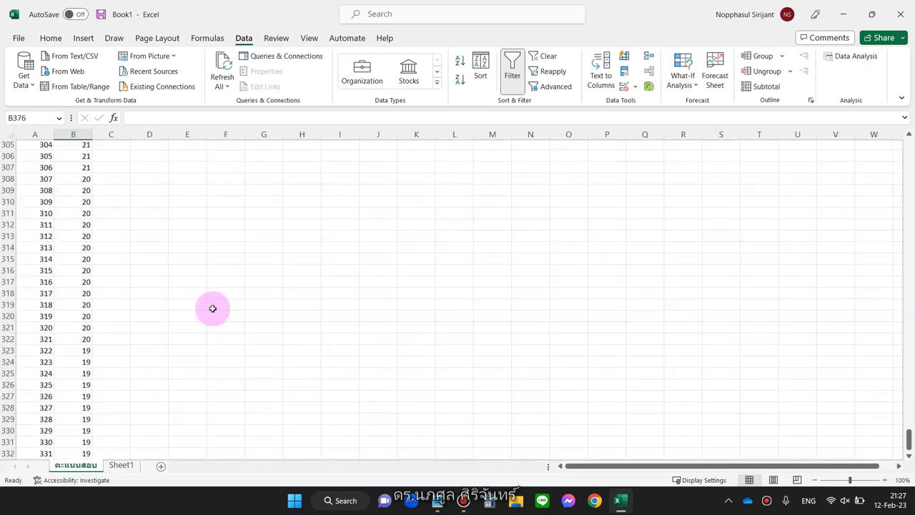
{"action": "scroll", "coordinate": [213, 308], "scroll_direction": "up", "scroll_amount": 20}
{"action": "scroll", "coordinate": [212, 308], "scroll_direction": "up", "scroll_amount": 20}
{"action": "scroll", "coordinate": [212, 308], "scroll_direction": "up", "scroll_amount": 20}
{"action": "scroll", "coordinate": [212, 309], "scroll_direction": "up", "scroll_amount": 15}
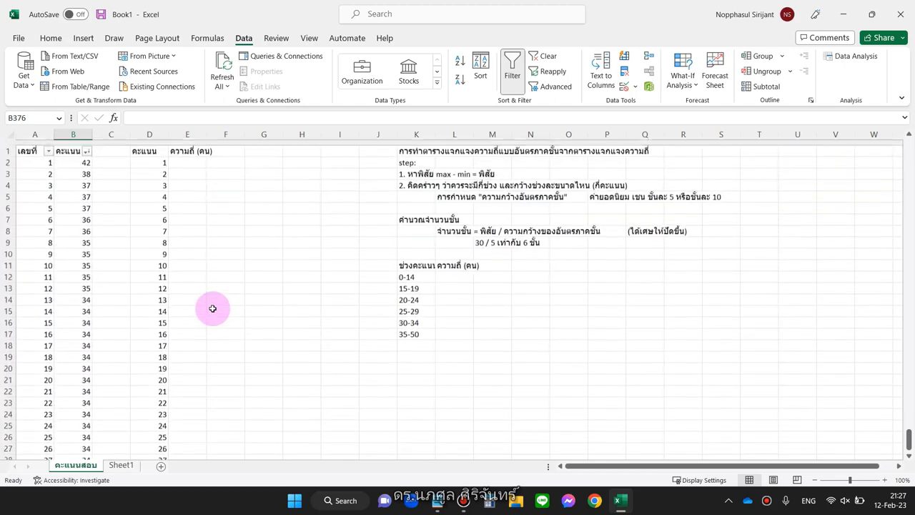
Enter the score range value 30 in cell N3
{"action": "left_click", "coordinate": [527, 168]}
{"action": "key", "text": "grave"}
{"action": "type", "text": "-"}
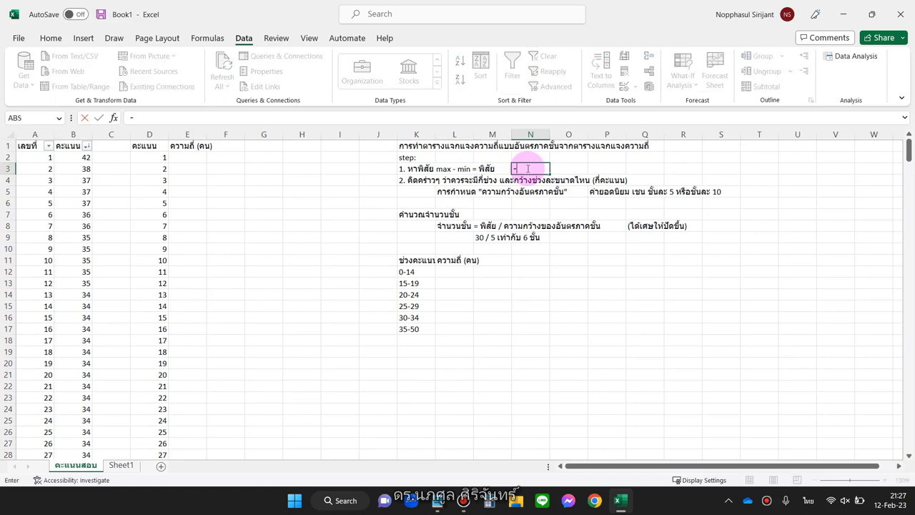
{"action": "key", "text": "grave"}
{"action": "key", "text": "BackSpace"}
{"action": "type", "text": "30"}
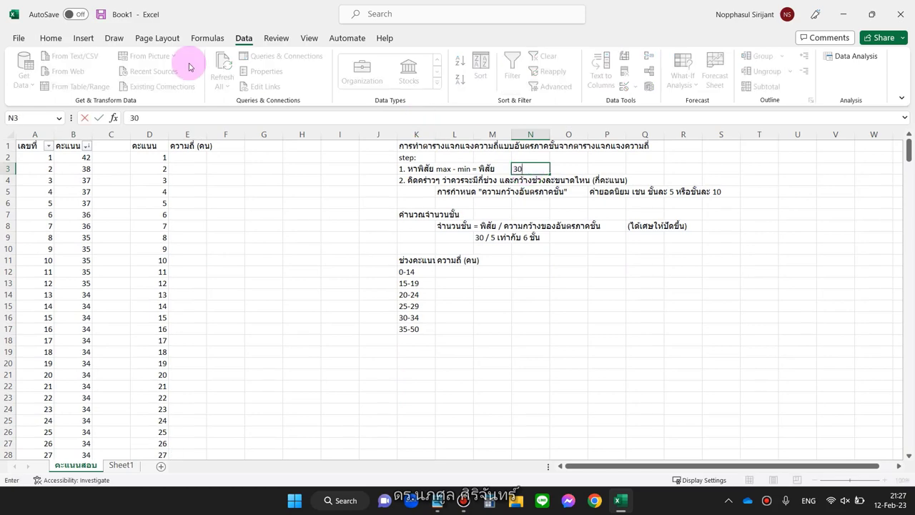
{"action": "key", "text": "ctrl+Return"}
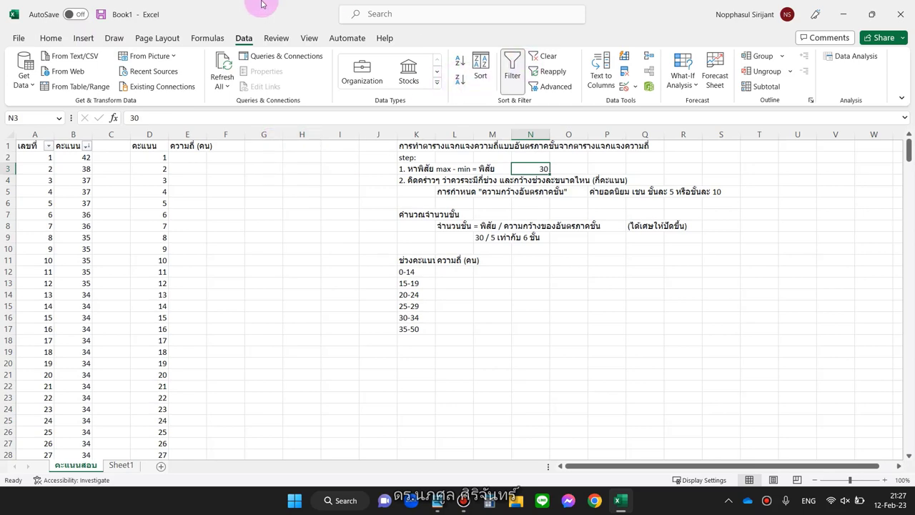
Give cell N3 a yellow fill
{"action": "left_click", "coordinate": [51, 38]}
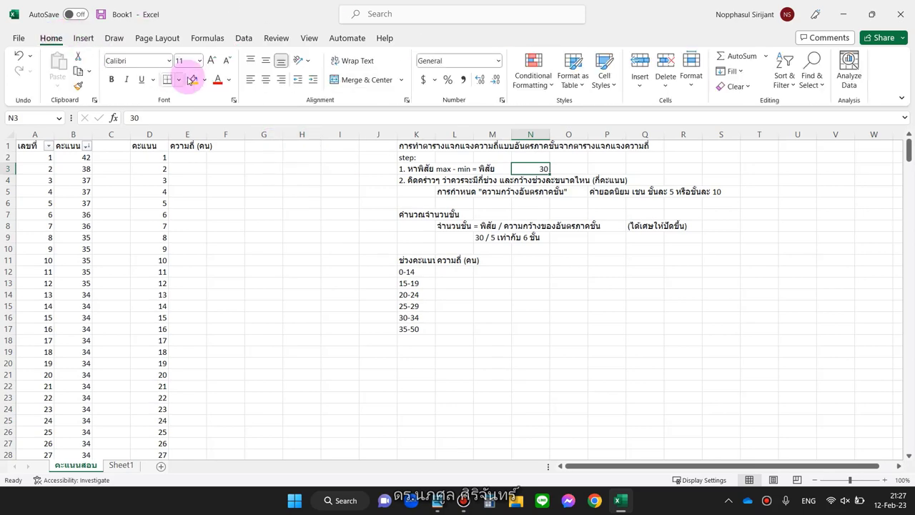
{"action": "left_click", "coordinate": [193, 79]}
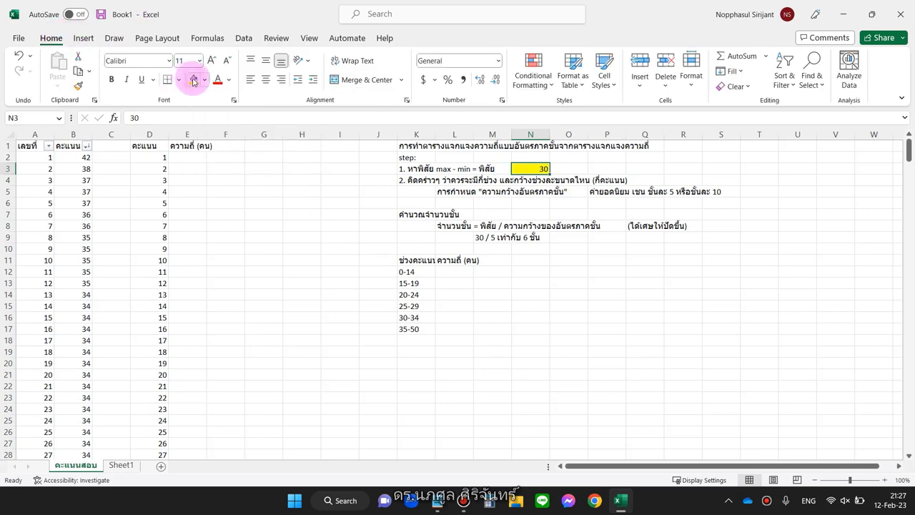
{"action": "key", "text": "Right"}
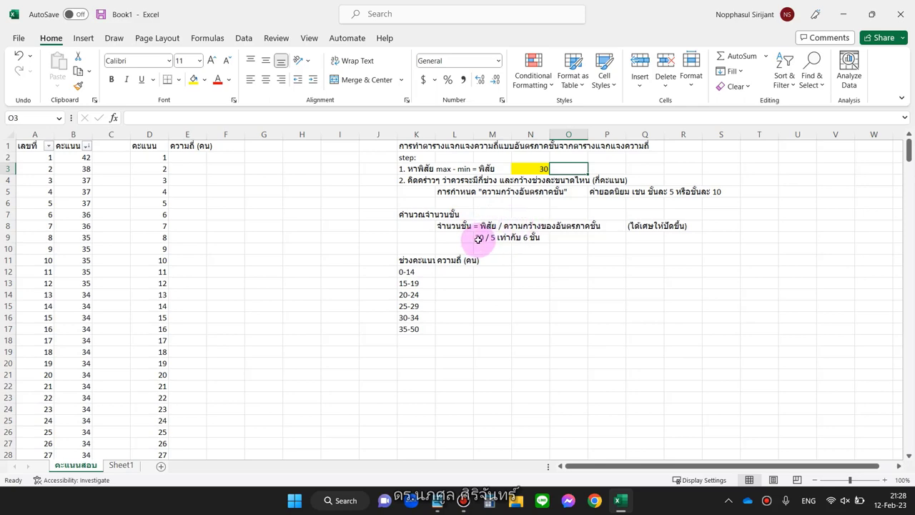
{"action": "left_click", "coordinate": [478, 239]}
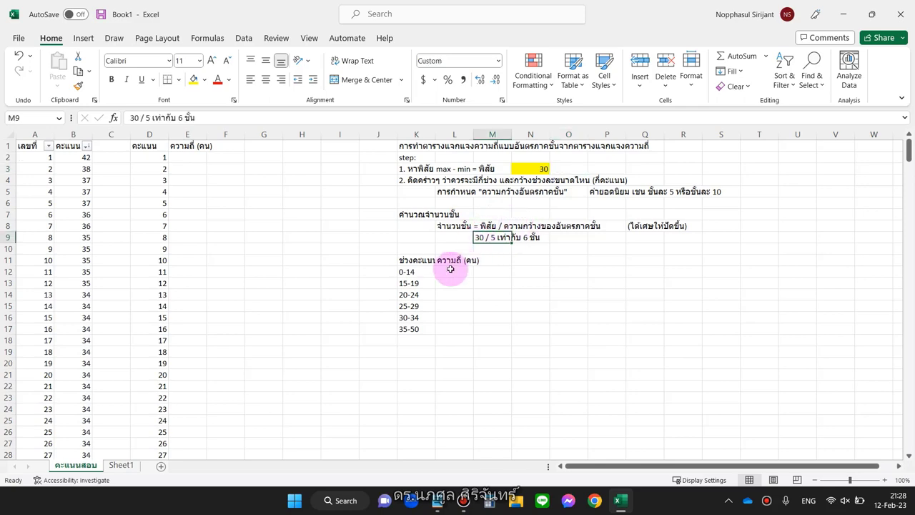
{"action": "left_click", "coordinate": [529, 241]}
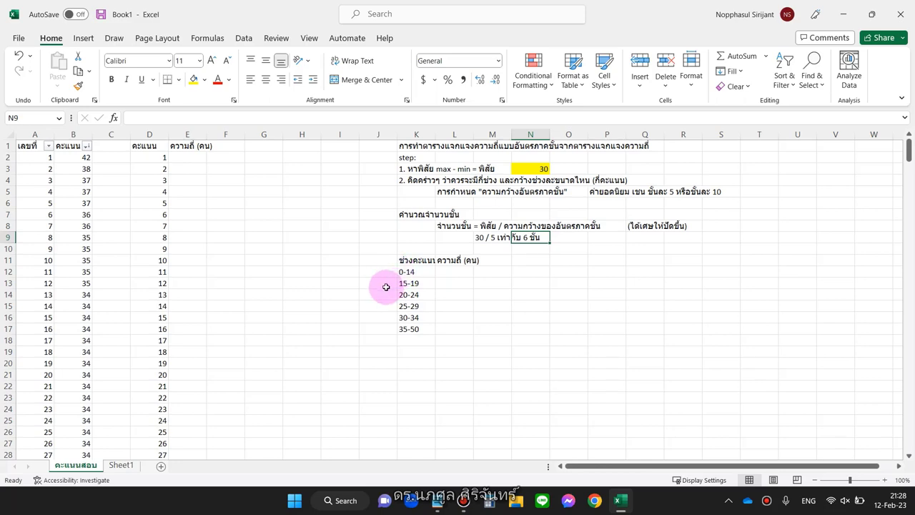
{"action": "scroll", "coordinate": [335, 353], "scroll_direction": "down", "scroll_amount": 5}
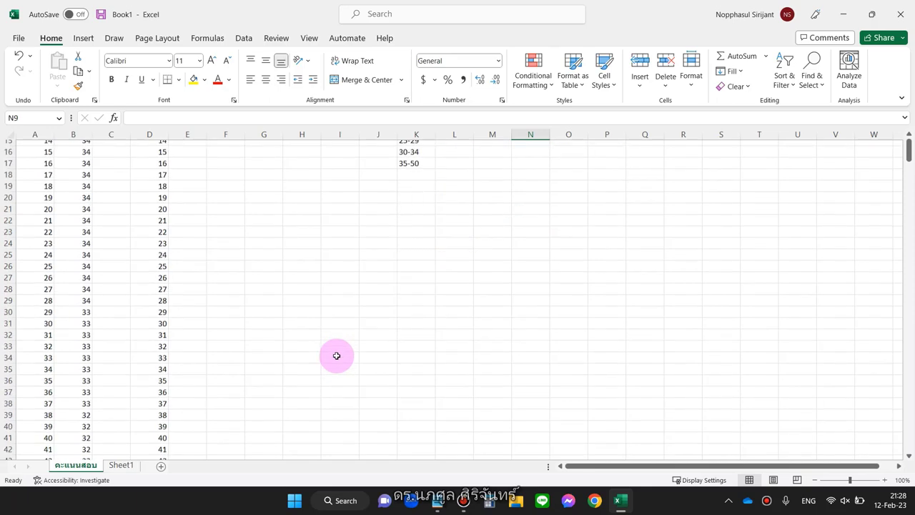
{"action": "scroll", "coordinate": [336, 355], "scroll_direction": "down", "scroll_amount": 9}
{"action": "scroll", "coordinate": [336, 355], "scroll_direction": "down", "scroll_amount": 8}
{"action": "scroll", "coordinate": [336, 355], "scroll_direction": "down", "scroll_amount": 6}
{"action": "scroll", "coordinate": [336, 355], "scroll_direction": "down", "scroll_amount": 6}
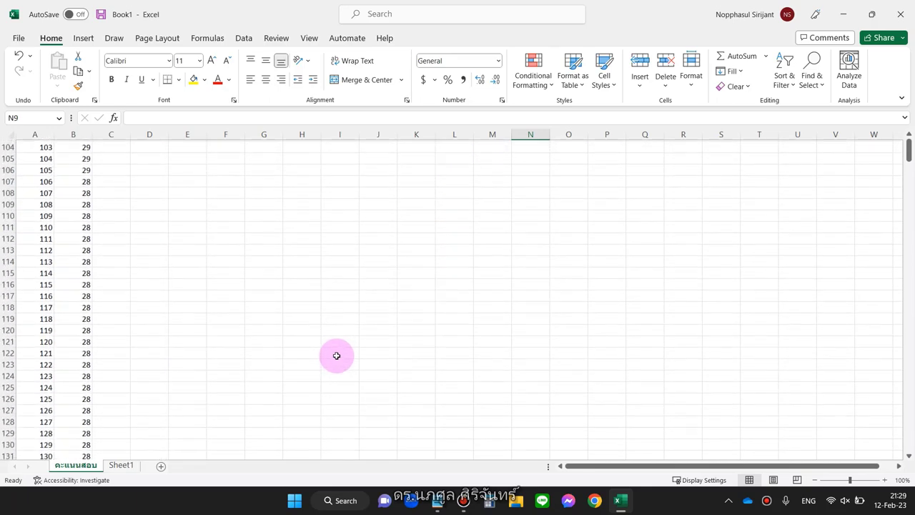
{"action": "scroll", "coordinate": [336, 355], "scroll_direction": "down", "scroll_amount": 7}
{"action": "scroll", "coordinate": [159, 385], "scroll_direction": "down", "scroll_amount": 5}
{"action": "scroll", "coordinate": [159, 385], "scroll_direction": "down", "scroll_amount": 6}
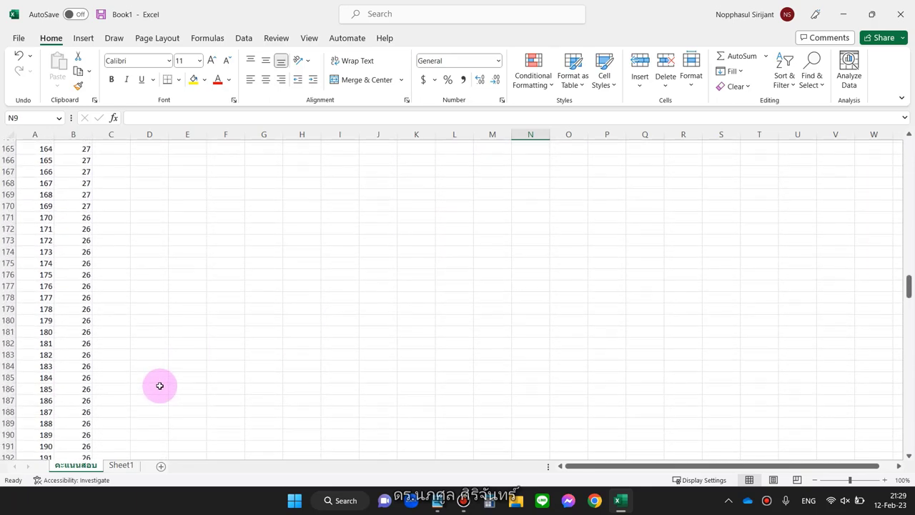
{"action": "scroll", "coordinate": [159, 385], "scroll_direction": "down", "scroll_amount": 9}
{"action": "scroll", "coordinate": [159, 386], "scroll_direction": "down", "scroll_amount": 17}
{"action": "scroll", "coordinate": [159, 385], "scroll_direction": "down", "scroll_amount": 8}
{"action": "scroll", "coordinate": [159, 385], "scroll_direction": "down", "scroll_amount": 6}
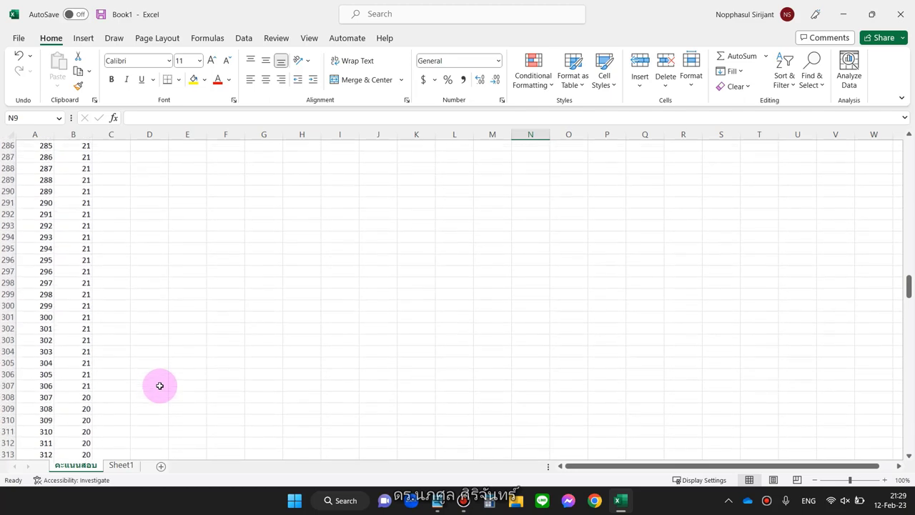
{"action": "scroll", "coordinate": [159, 386], "scroll_direction": "down", "scroll_amount": 7}
{"action": "scroll", "coordinate": [160, 385], "scroll_direction": "down", "scroll_amount": 10}
{"action": "scroll", "coordinate": [160, 386], "scroll_direction": "down", "scroll_amount": 6}
{"action": "scroll", "coordinate": [107, 358], "scroll_direction": "down", "scroll_amount": 1}
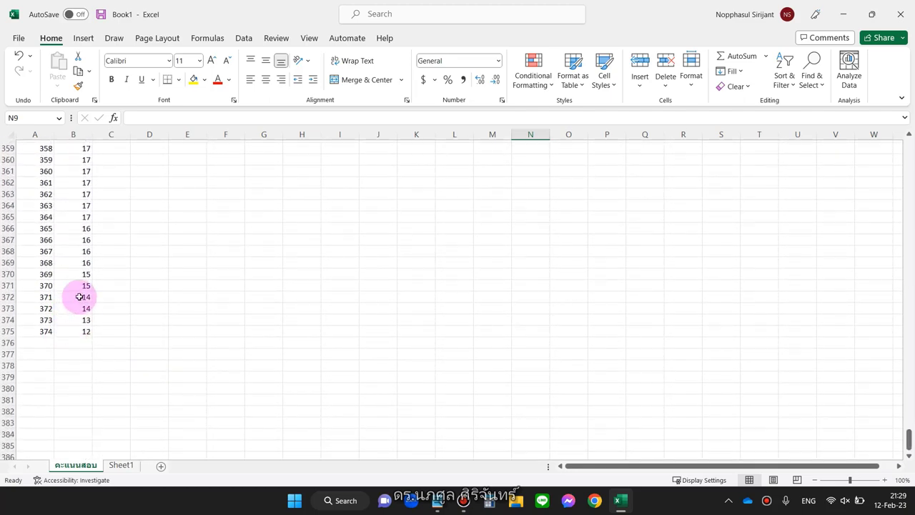
{"action": "scroll", "coordinate": [137, 305], "scroll_direction": "up", "scroll_amount": 14}
{"action": "scroll", "coordinate": [136, 305], "scroll_direction": "up", "scroll_amount": 20}
{"action": "scroll", "coordinate": [136, 306], "scroll_direction": "up", "scroll_amount": 20}
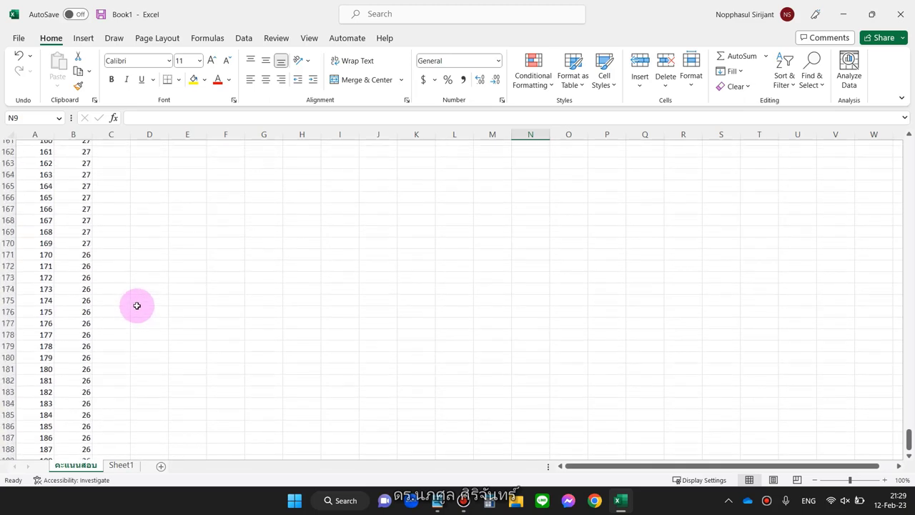
{"action": "scroll", "coordinate": [136, 306], "scroll_direction": "up", "scroll_amount": 16}
{"action": "scroll", "coordinate": [137, 305], "scroll_direction": "up", "scroll_amount": 13}
{"action": "scroll", "coordinate": [137, 306], "scroll_direction": "up", "scroll_amount": 16}
{"action": "scroll", "coordinate": [136, 305], "scroll_direction": "up", "scroll_amount": 9}
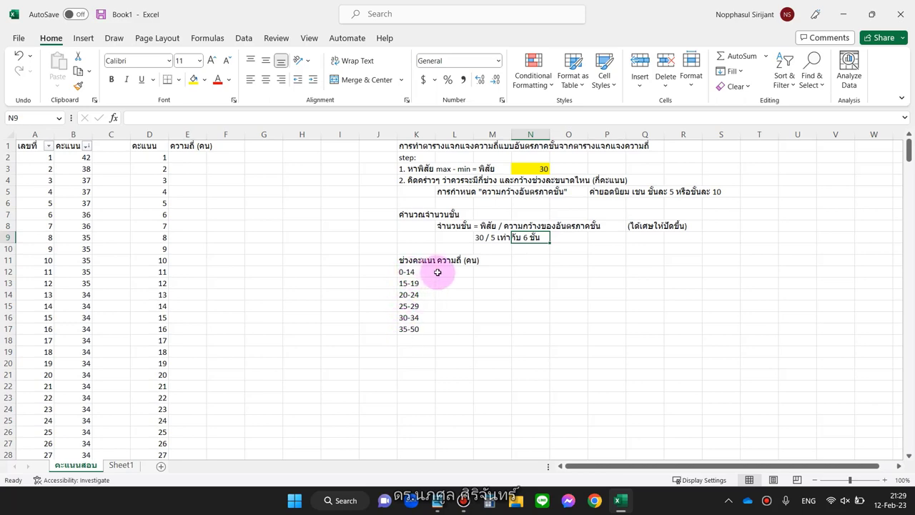
Move the selection from the 0-14 class label in K12 to cell D2
{"action": "left_click", "coordinate": [402, 274]}
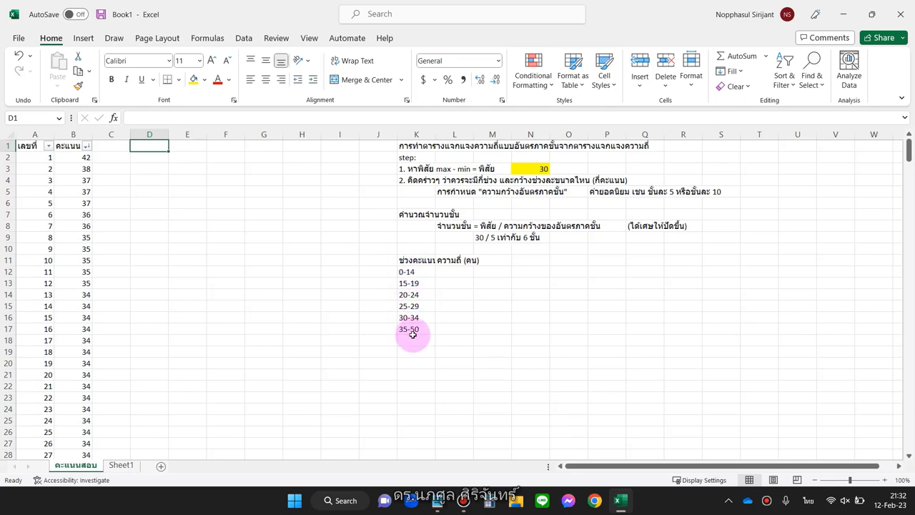
{"action": "key", "text": "Down"}
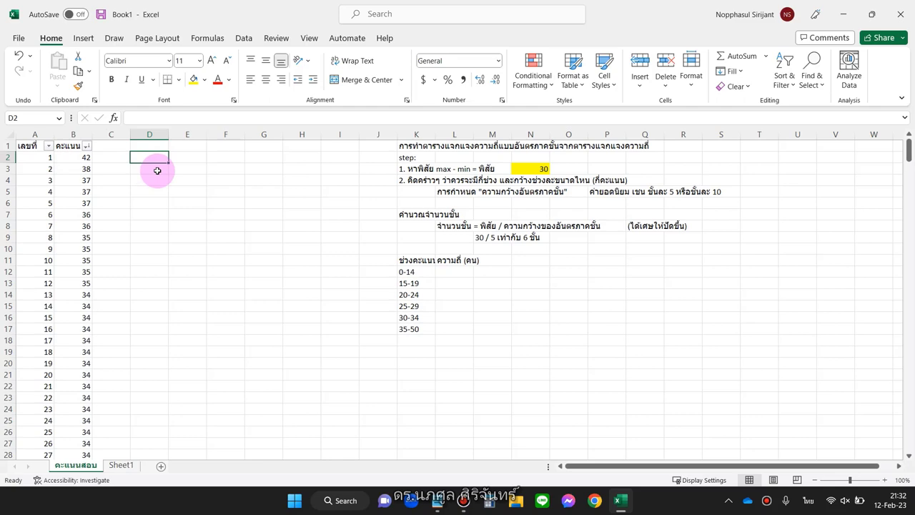
Enter the bin upper limits 14, 19, 24, 29 and 34 in D2:D6
{"action": "type", "text": "="}
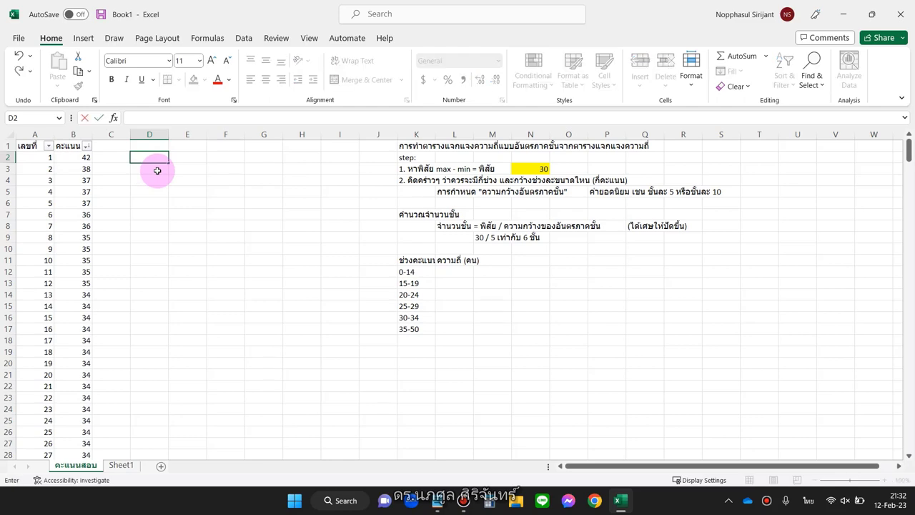
{"action": "key", "text": "grave"}
{"action": "type", "text": "14"}
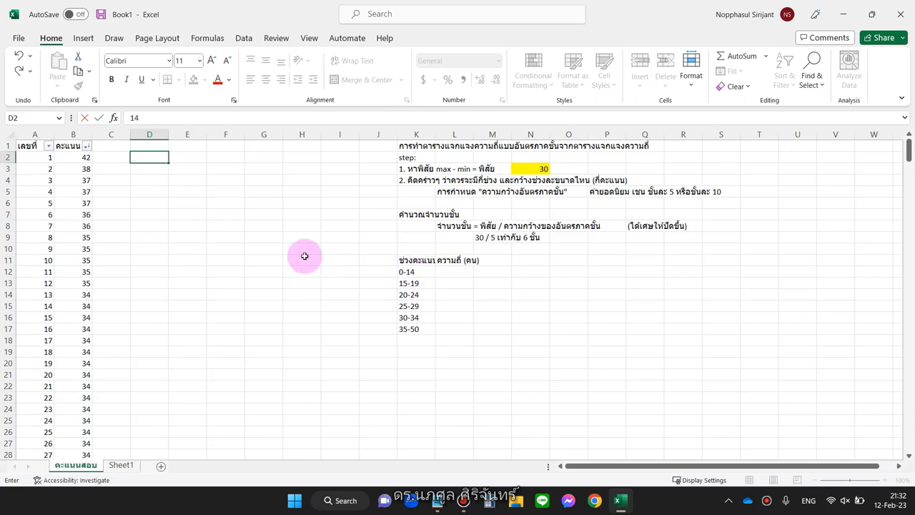
{"action": "key", "text": "Return"}
{"action": "type", "text": "19"}
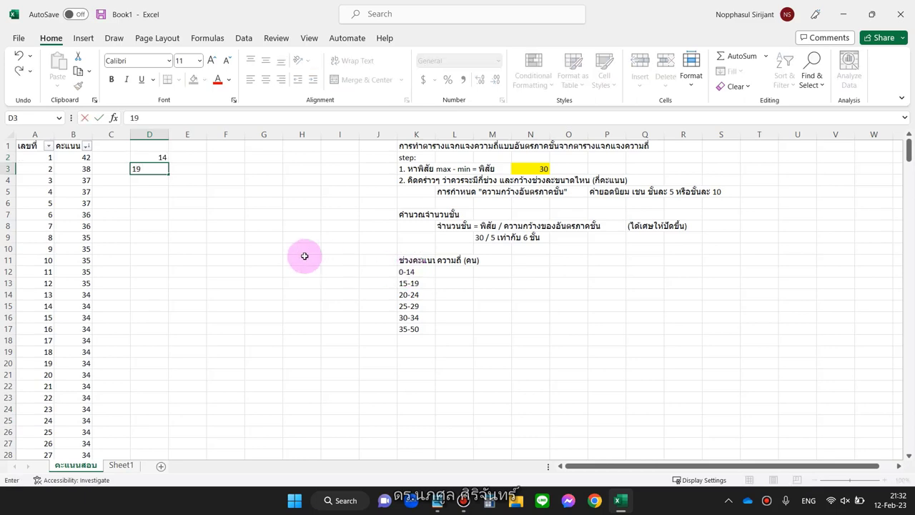
{"action": "left_click", "coordinate": [141, 180]}
{"action": "type", "text": "24"}
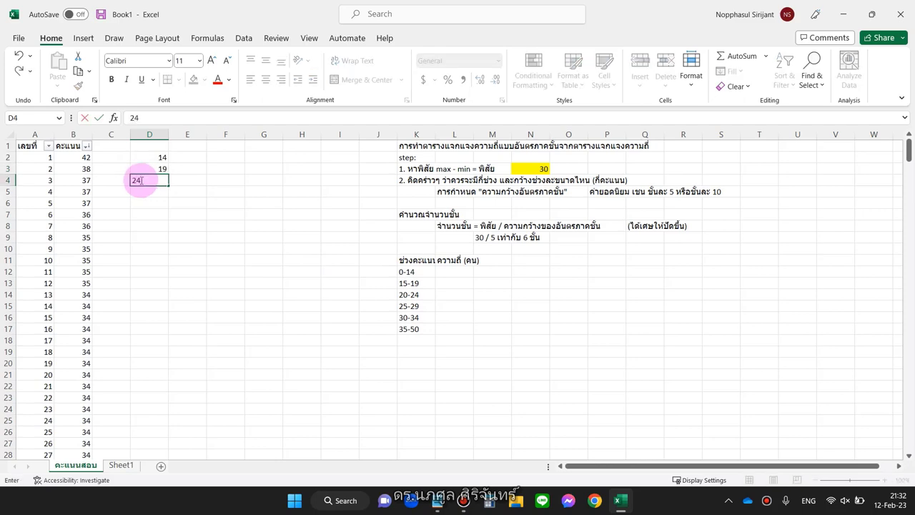
{"action": "key", "text": "Return"}
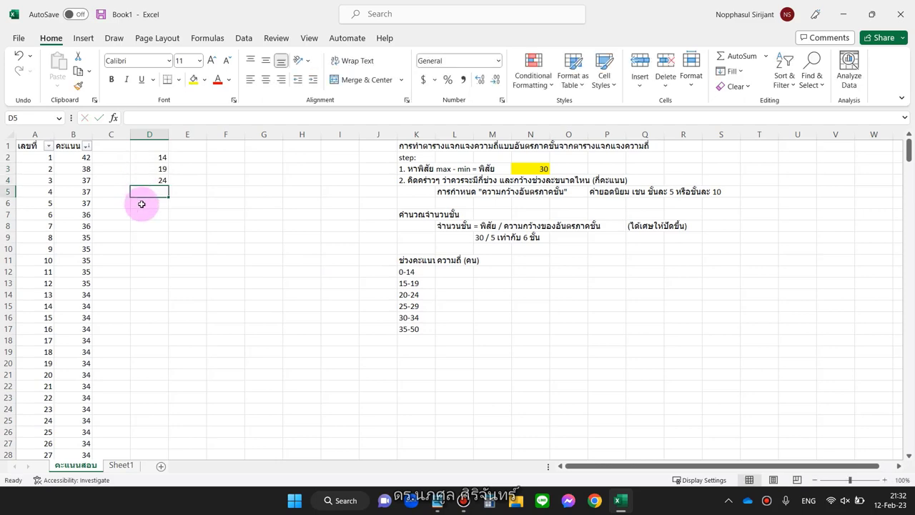
{"action": "type", "text": "29"}
{"action": "left_click", "coordinate": [138, 203]}
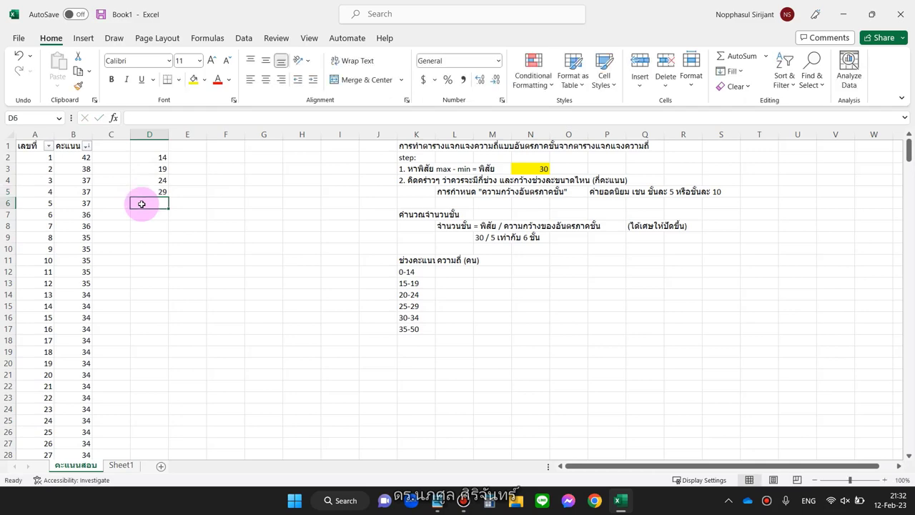
{"action": "type", "text": "3"}
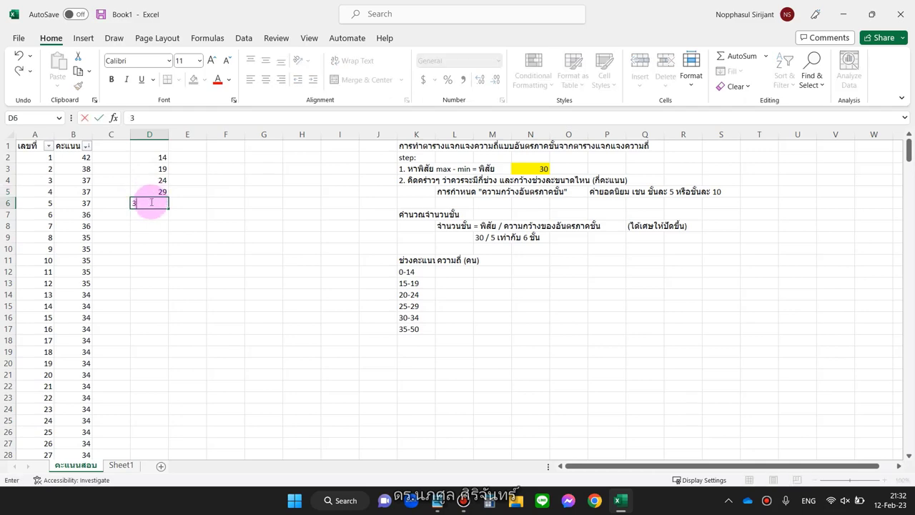
{"action": "type", "text": "4"}
{"action": "key", "text": "Return"}
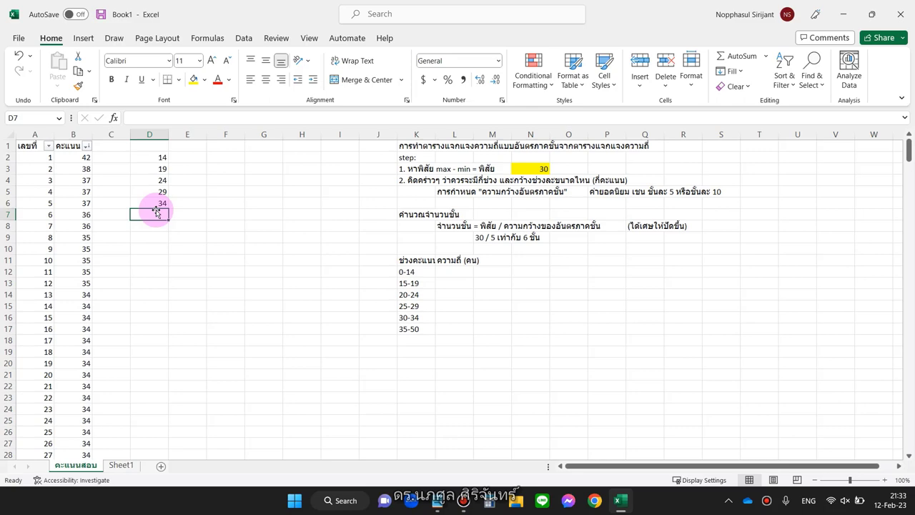
Select the six cells F2:F7 for the frequency counts and start editing a formula
{"action": "left_click_drag", "start_coordinate": [224, 156], "coordinate": [221, 175]}
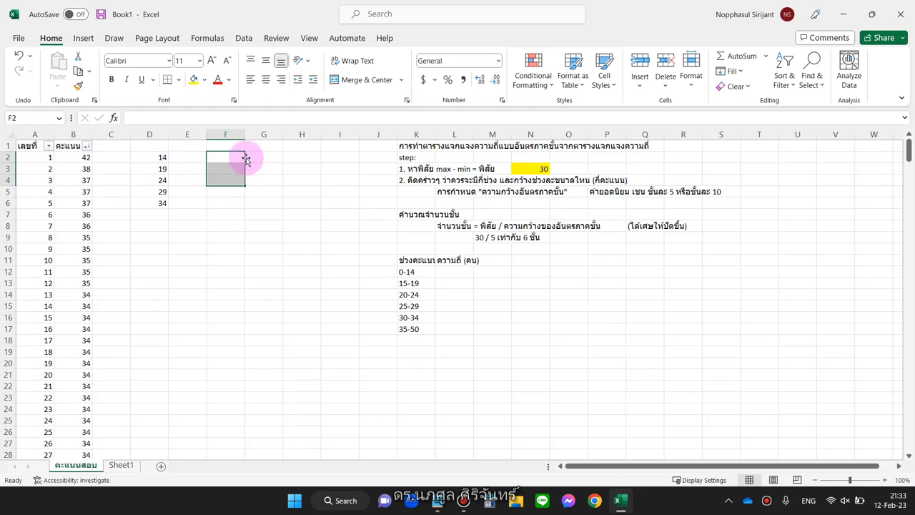
{"action": "left_click", "coordinate": [217, 156]}
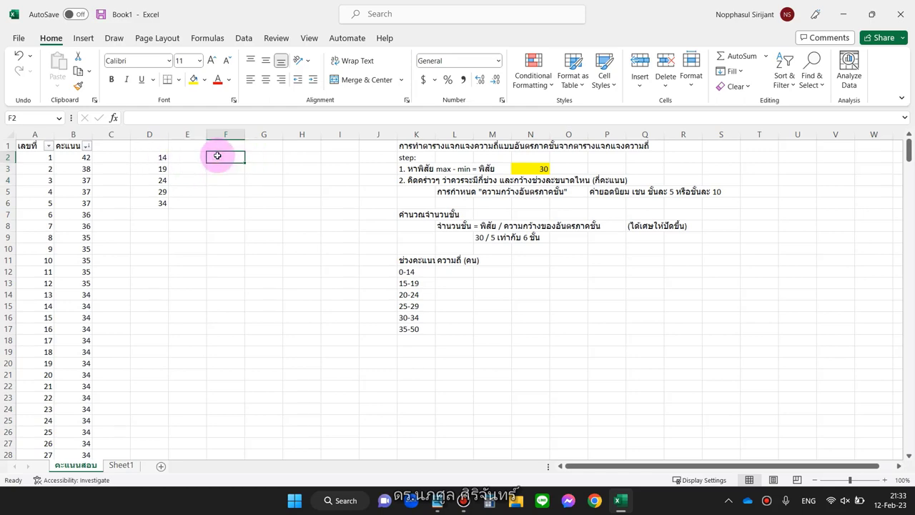
{"action": "left_click_drag", "start_coordinate": [217, 156], "coordinate": [219, 213]}
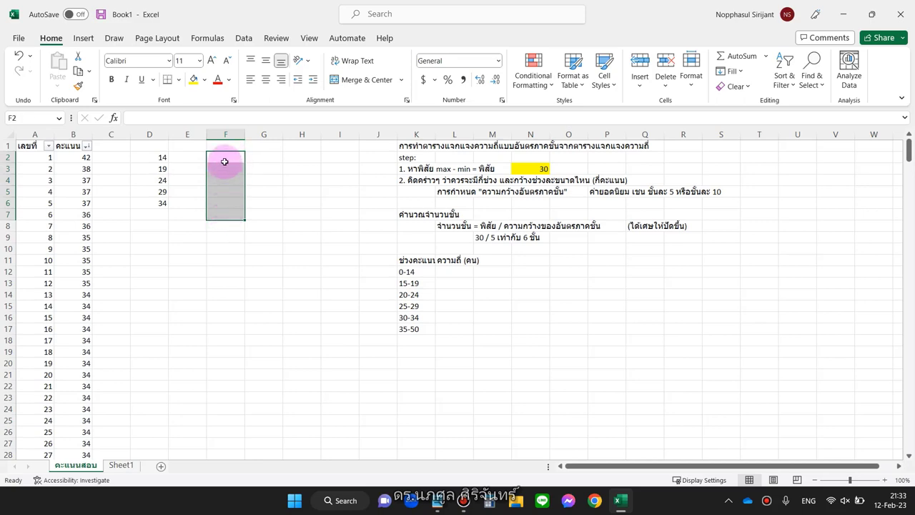
{"action": "left_click_drag", "start_coordinate": [225, 161], "coordinate": [221, 223]}
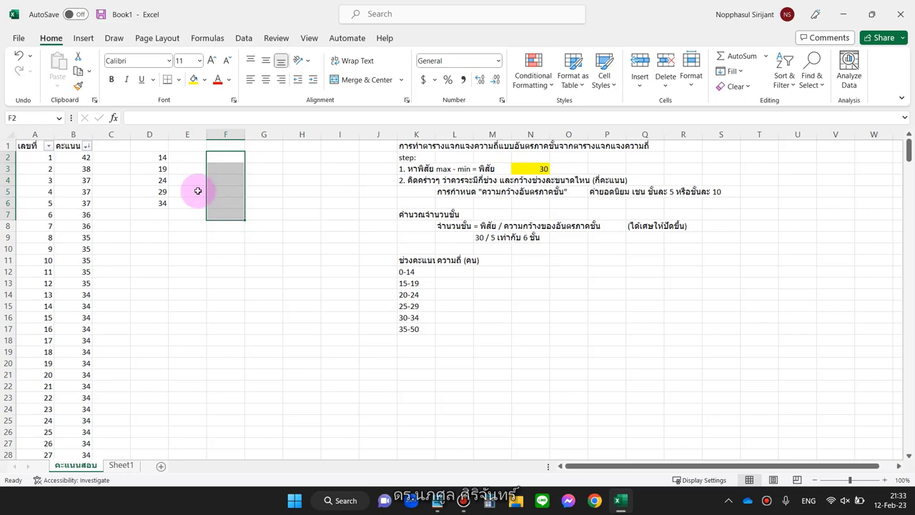
{"action": "key", "text": "F2"}
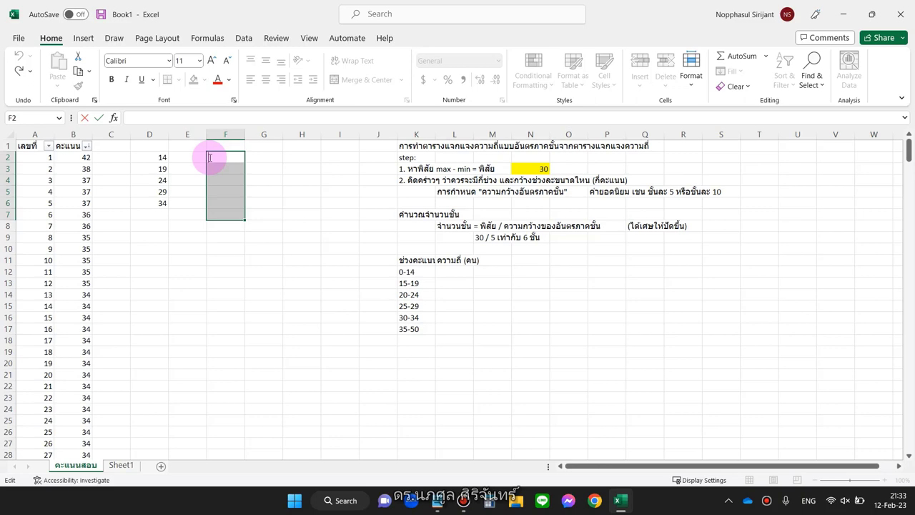
Enter =FREQUENCY(B2:B375,D2:D6) as an array formula across F2:F7
{"action": "type", "text": "="}
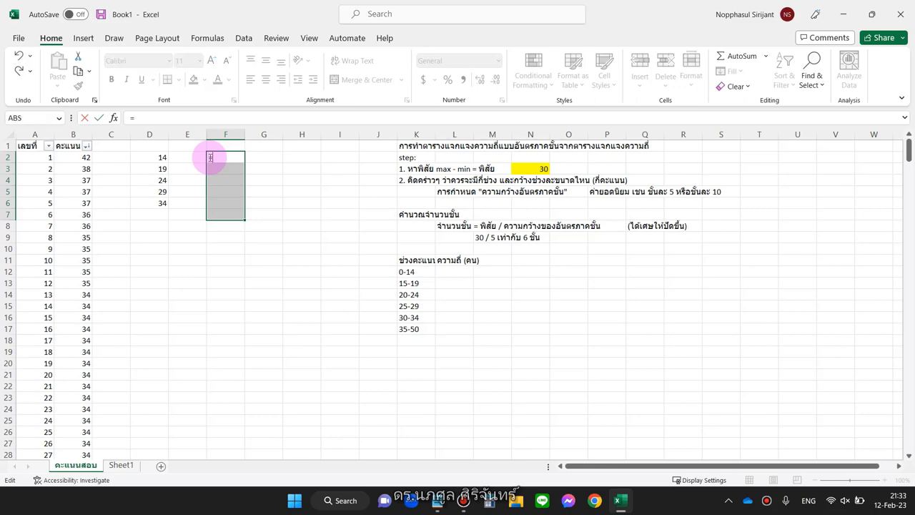
{"action": "type", "text": "fre"}
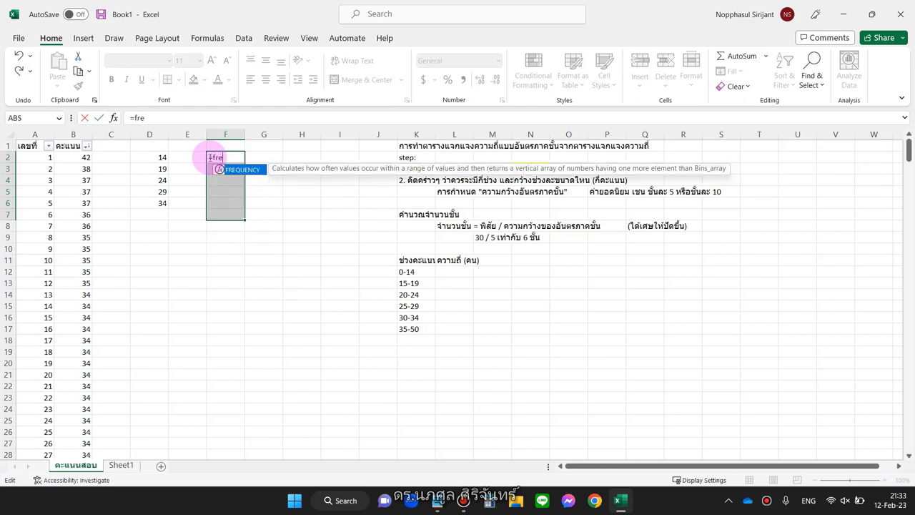
{"action": "type", "text": "que"}
{"action": "type", "text": "ncy"}
{"action": "type", "text": "("}
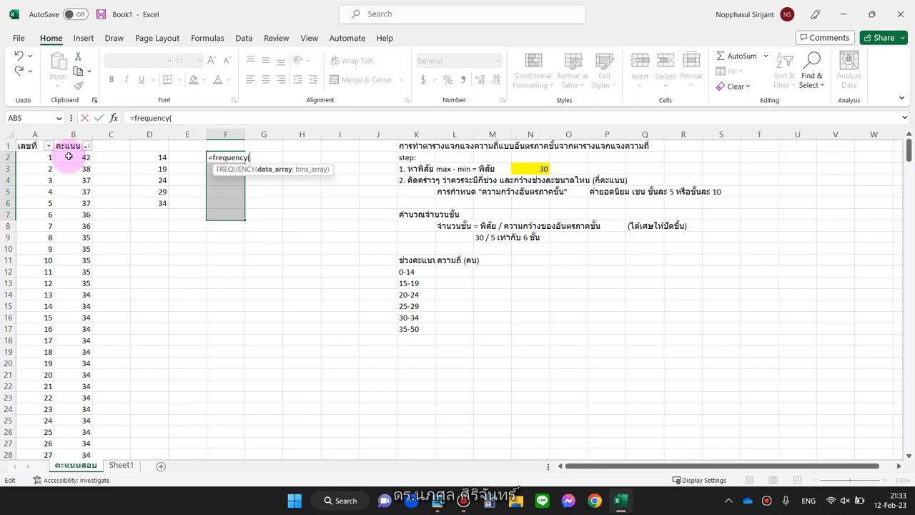
{"action": "mouse_move", "coordinate": [69, 157]}
{"action": "left_mouse_down"}
{"action": "mouse_move", "coordinate": [65, 512]}
{"action": "mouse_move", "coordinate": [76, 436]}
{"action": "left_mouse_up"}
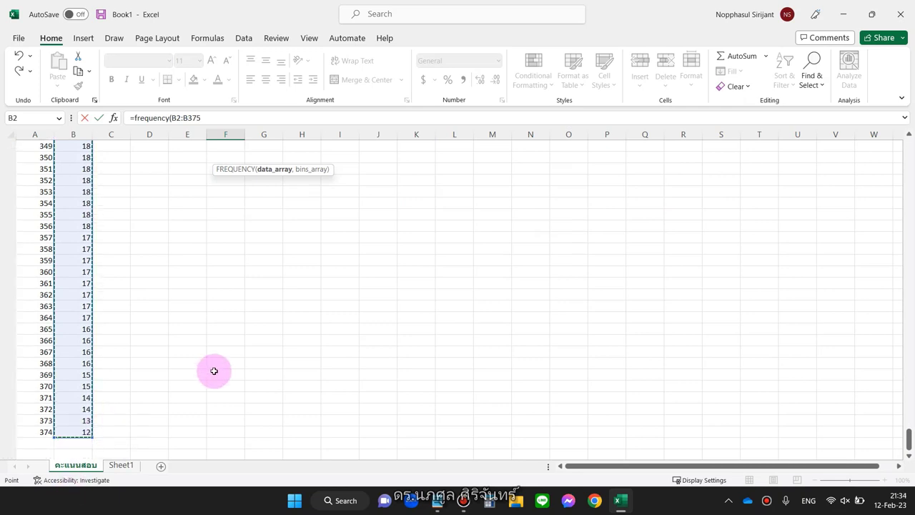
{"action": "type", "text": ","}
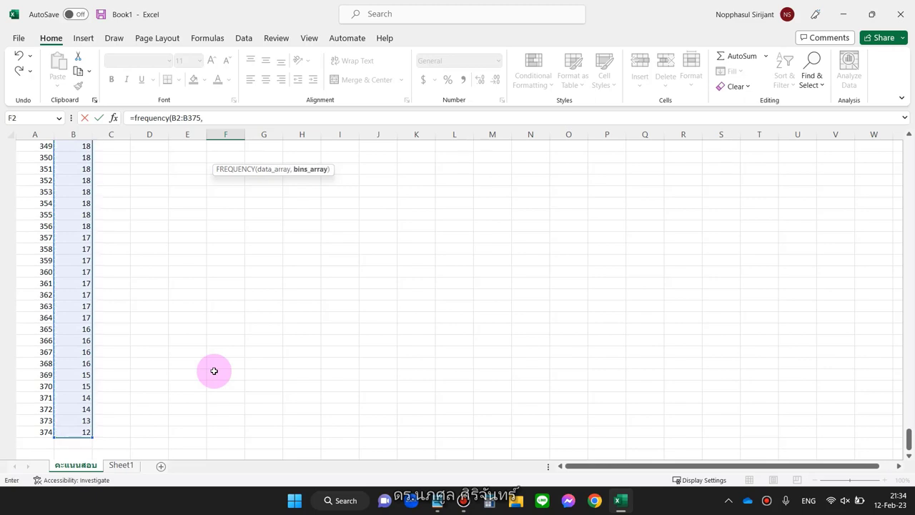
{"action": "scroll", "coordinate": [214, 371], "scroll_direction": "up", "scroll_amount": 3}
{"action": "scroll", "coordinate": [214, 371], "scroll_direction": "up", "scroll_amount": 20}
{"action": "scroll", "coordinate": [214, 371], "scroll_direction": "up", "scroll_amount": 20}
{"action": "scroll", "coordinate": [213, 371], "scroll_direction": "up", "scroll_amount": 20}
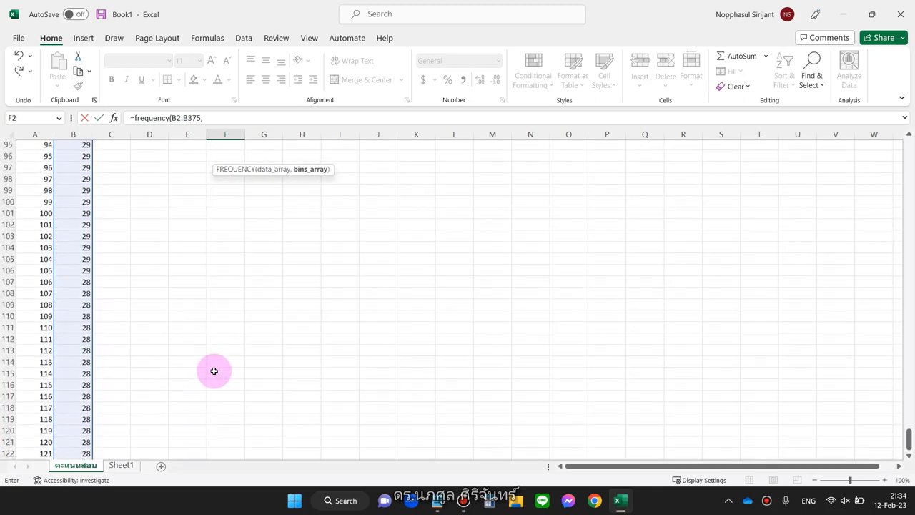
{"action": "scroll", "coordinate": [214, 371], "scroll_direction": "up", "scroll_amount": 20}
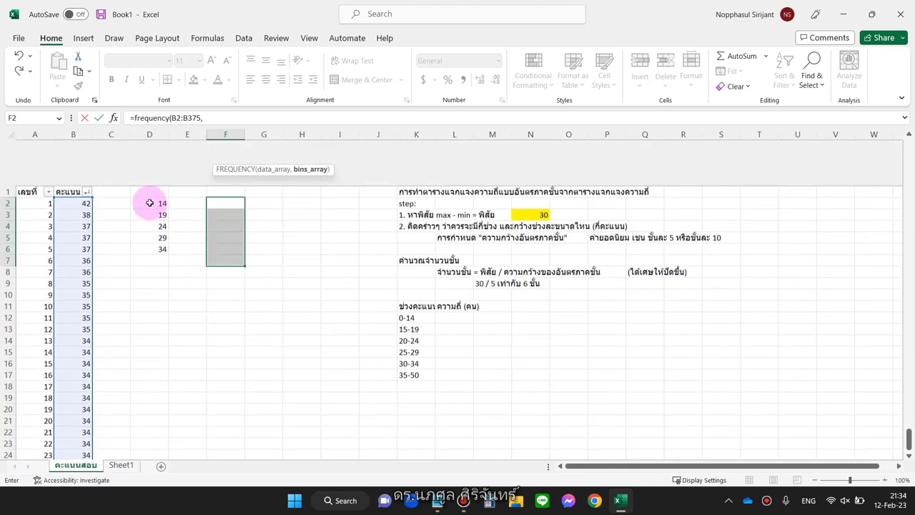
{"action": "left_click", "coordinate": [149, 180]}
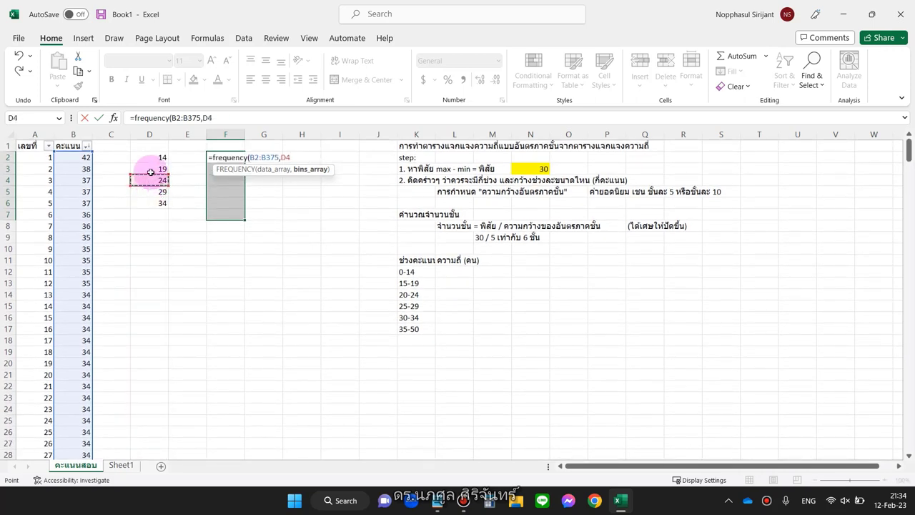
{"action": "left_click_drag", "start_coordinate": [148, 156], "coordinate": [148, 202]}
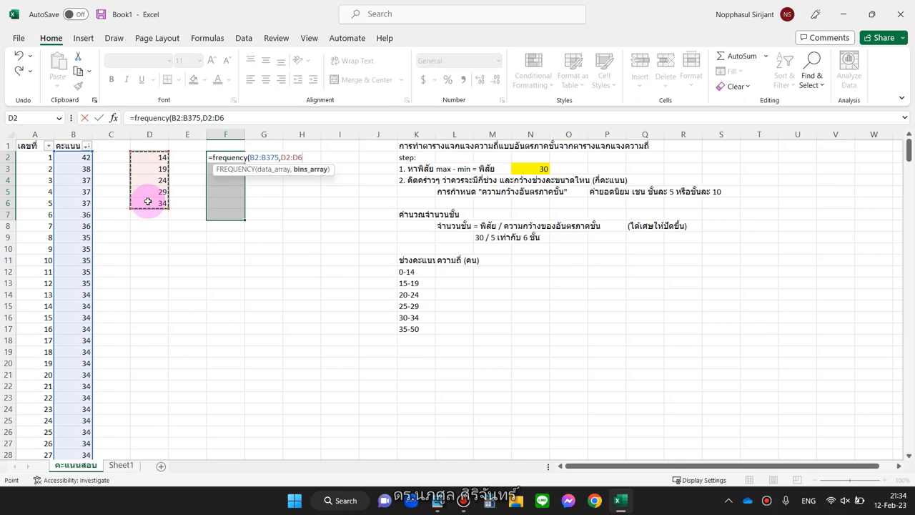
{"action": "key", "text": "ctrl+shift+Return"}
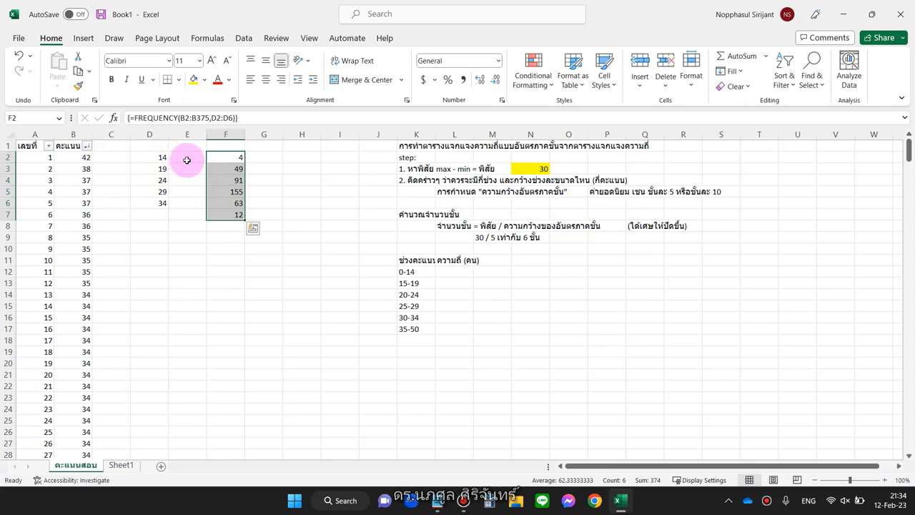
{"action": "left_click", "coordinate": [228, 157]}
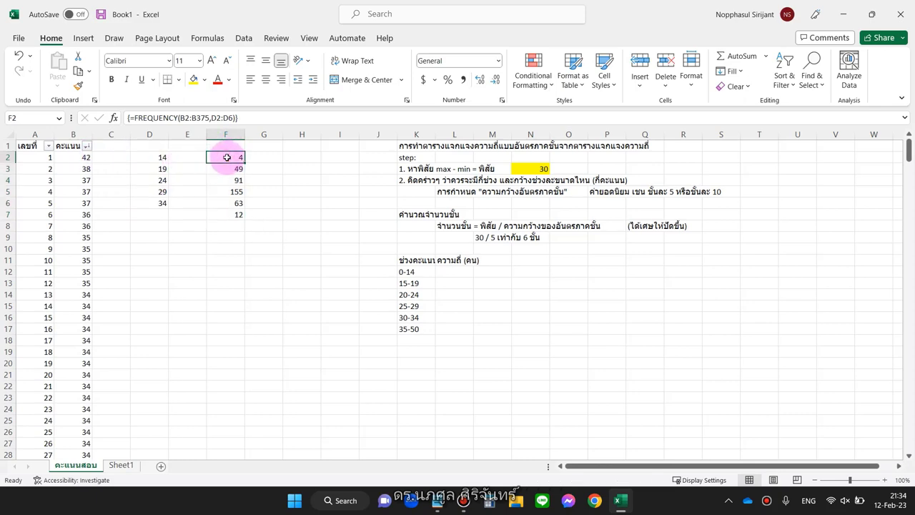
{"action": "left_click", "coordinate": [230, 167]}
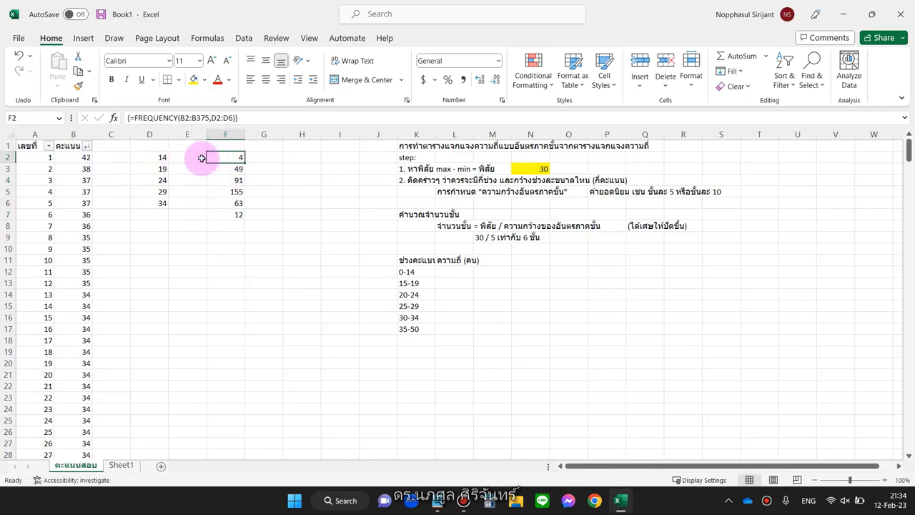
{"action": "left_click", "coordinate": [199, 158]}
{"action": "key", "text": "grave"}
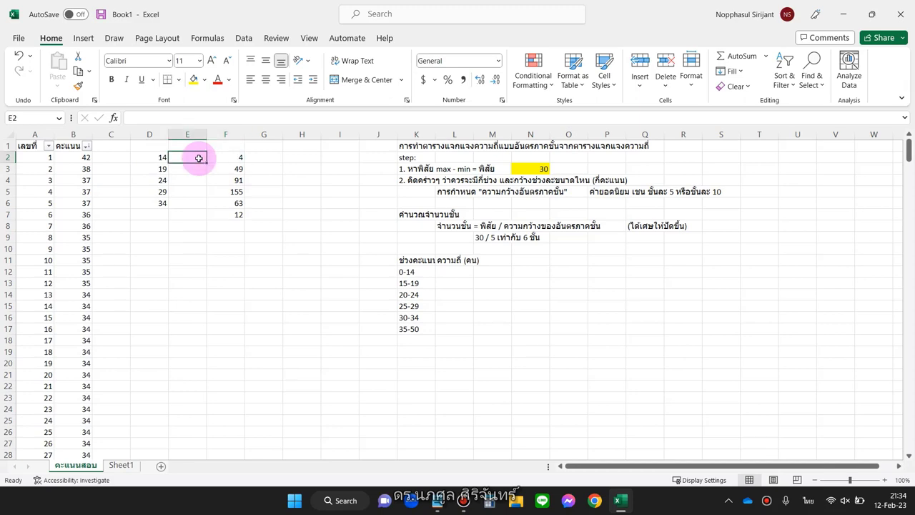
{"action": "left_click", "coordinate": [194, 146]}
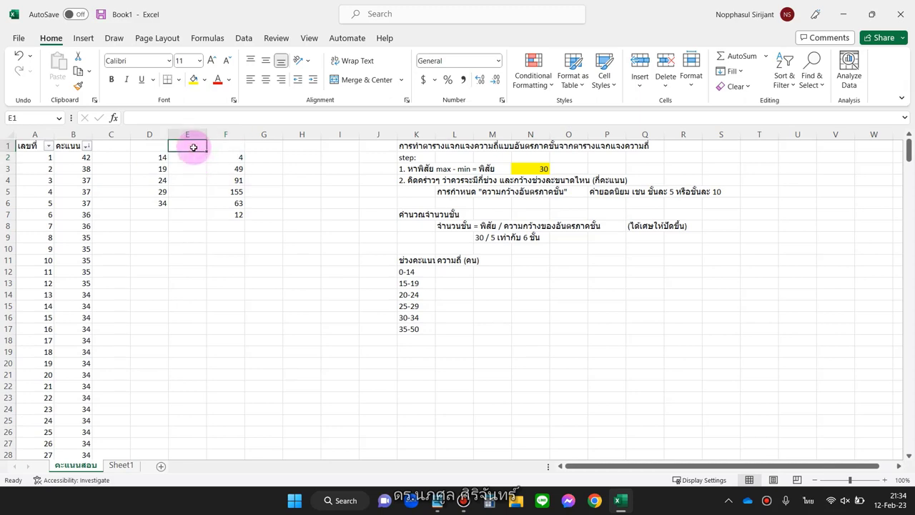
Type the headings 'ช่วงคะแนน' in E1 and 'ความถี่ (คน)' in F1
{"action": "key", "text": "grave"}
{"action": "type", "text": "8"}
{"action": "key", "text": "BackSpace"}
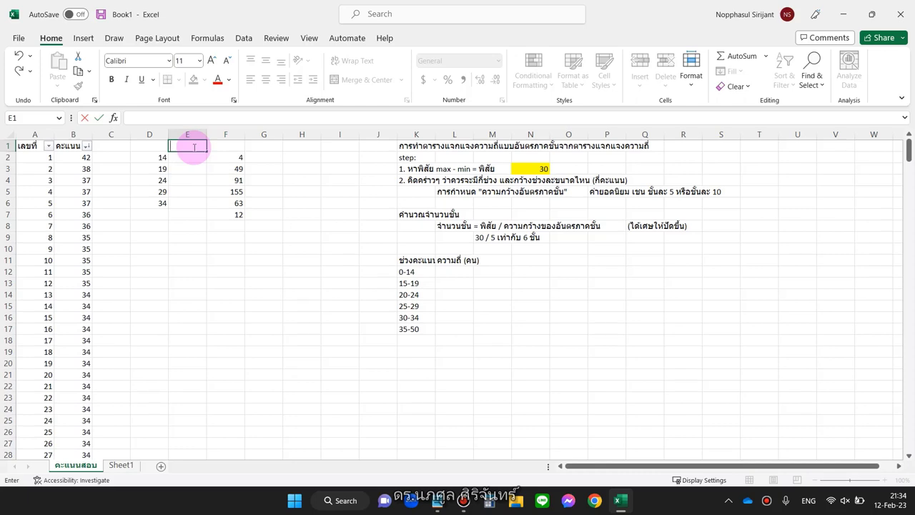
{"action": "type", "text": "ช่ว"}
{"action": "type", "text": "งคะแนน"}
{"action": "key", "text": "Tab"}
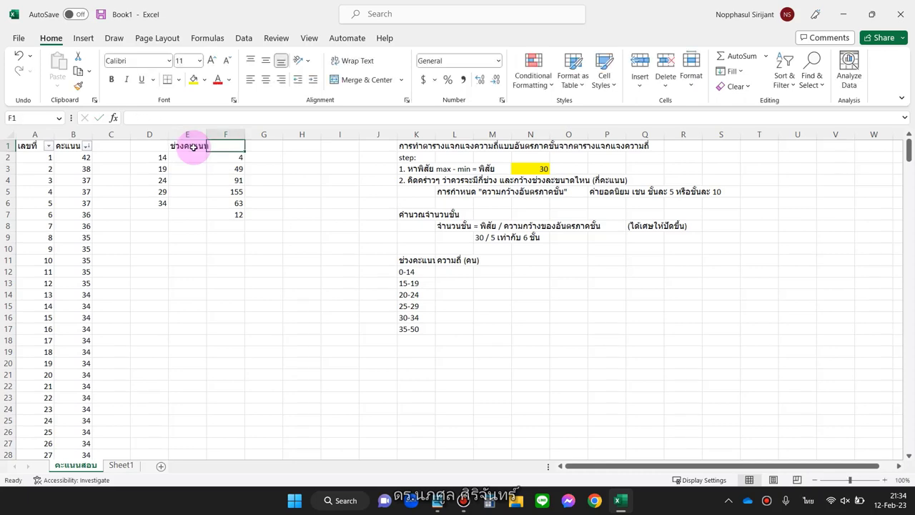
{"action": "type", "text": "ความ"}
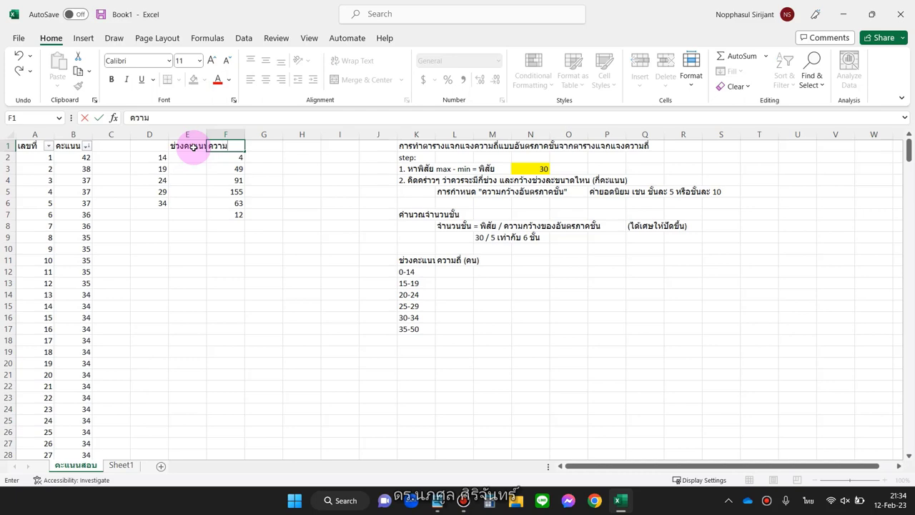
{"action": "type", "text": "ถี่ (คน)"}
{"action": "key", "text": "Return"}
Enter interval labels 0-14, 15-19, 20-24, 25-29, 30-34, 35-50 in E2:E7 and widen column F
{"action": "type", "text": "j"}
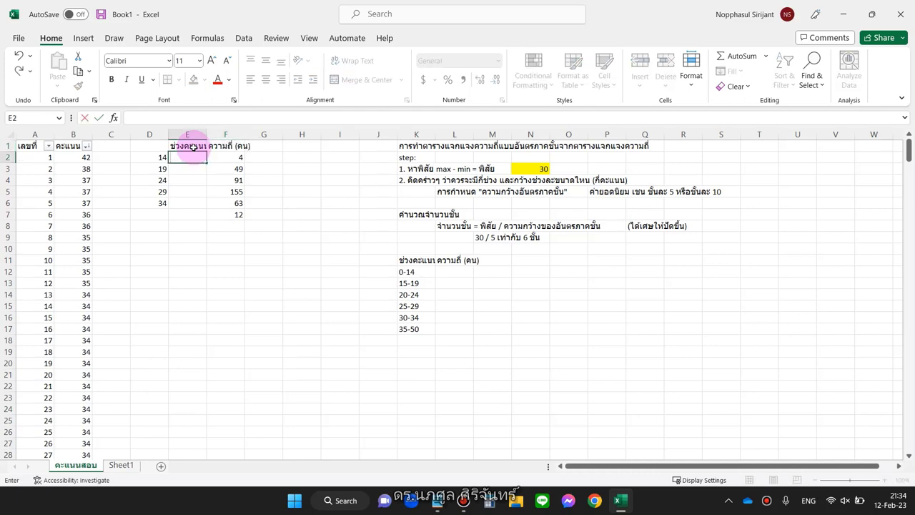
{"action": "type", "text": "0-14"}
{"action": "key", "text": "Return"}
{"action": "type", "text": "15"}
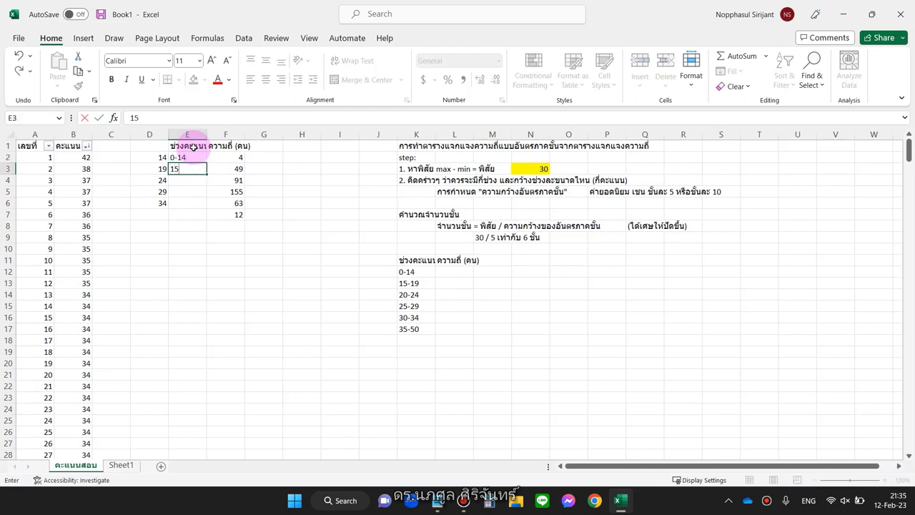
{"action": "type", "text": "-19"}
{"action": "key", "text": "Return"}
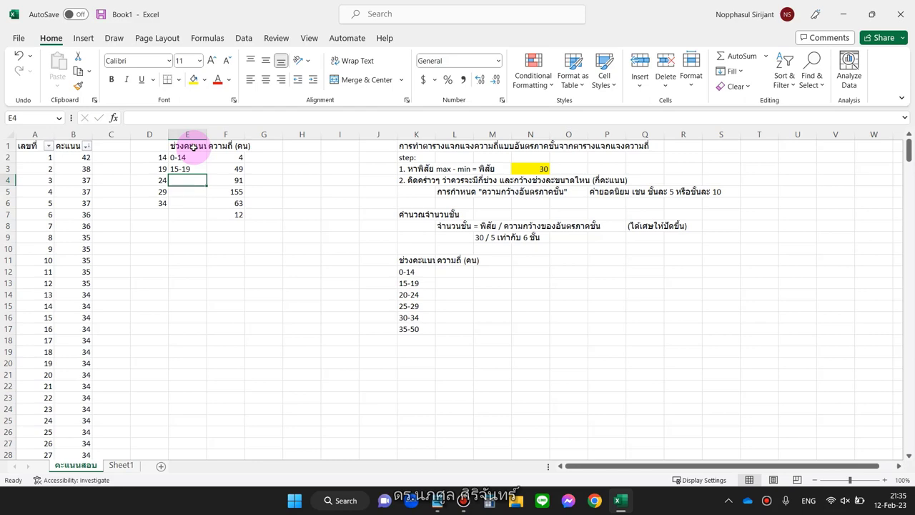
{"action": "type", "text": "20-24"}
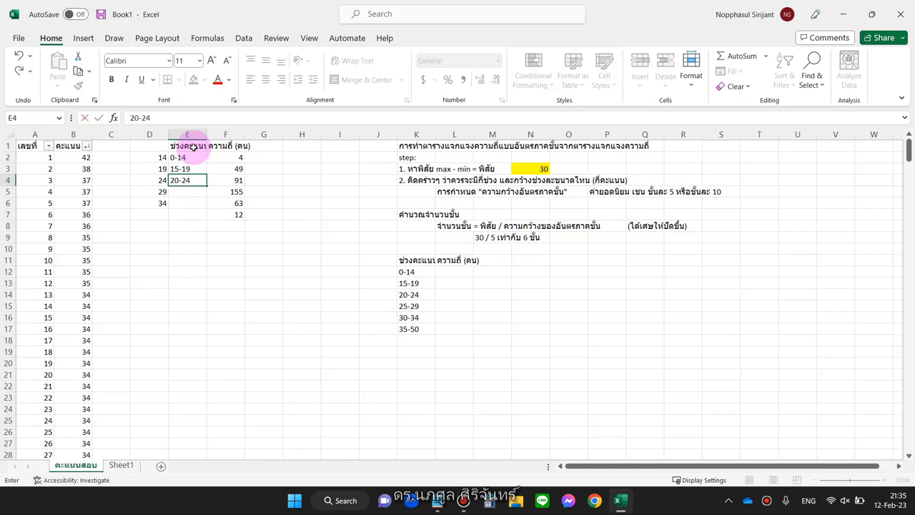
{"action": "key", "text": "Return"}
{"action": "type", "text": "25"}
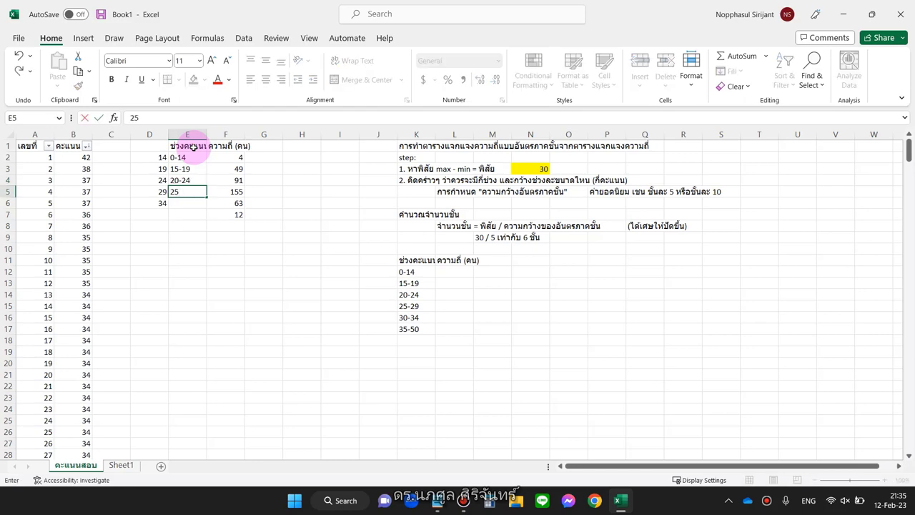
{"action": "type", "text": "-29"}
{"action": "key", "text": "Return"}
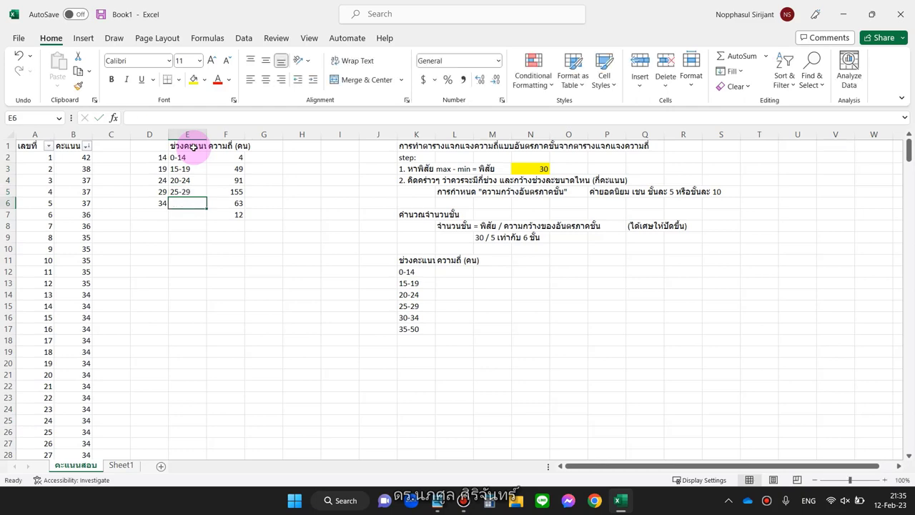
{"action": "type", "text": "30-34"}
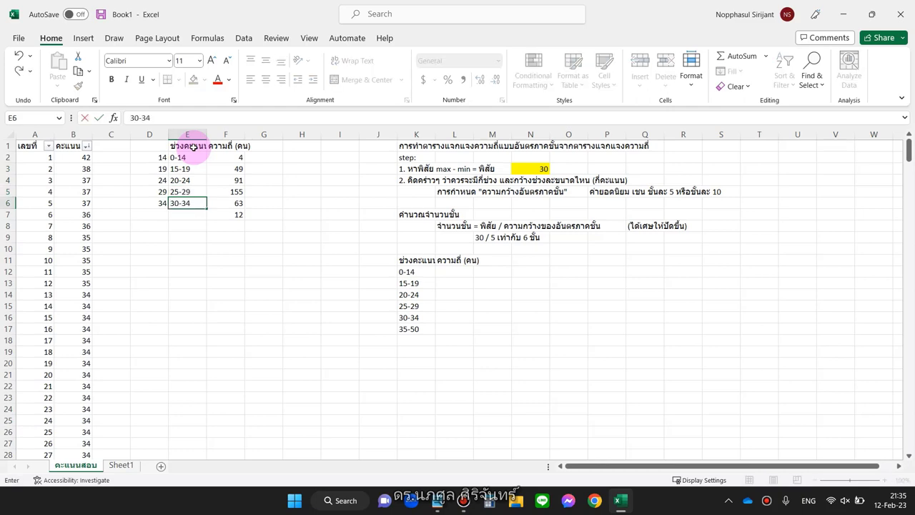
{"action": "key", "text": "Return"}
{"action": "type", "text": "35-"}
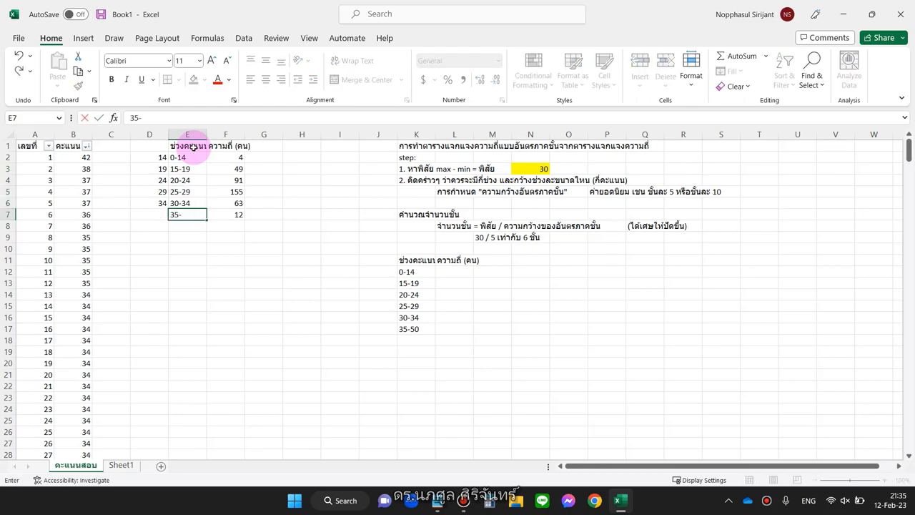
{"action": "type", "text": "50"}
{"action": "key", "text": "Return"}
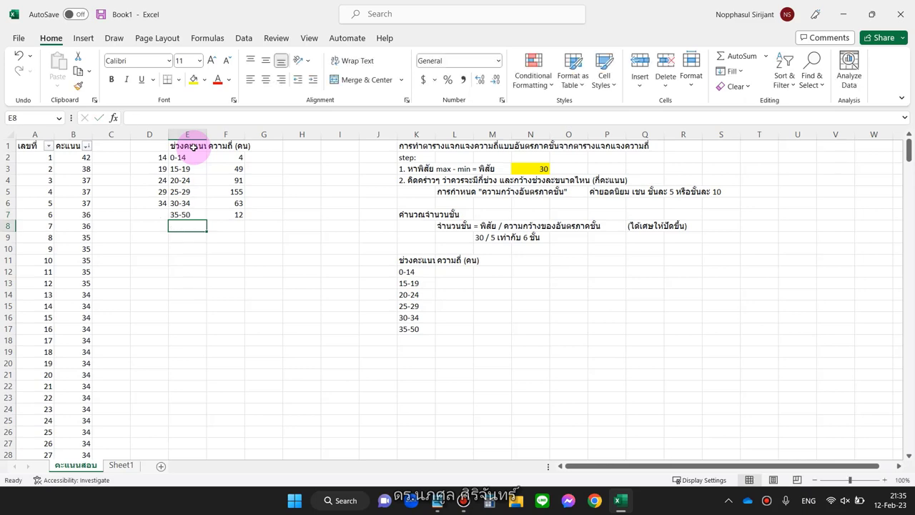
{"action": "left_click_drag", "start_coordinate": [244, 135], "coordinate": [266, 134]}
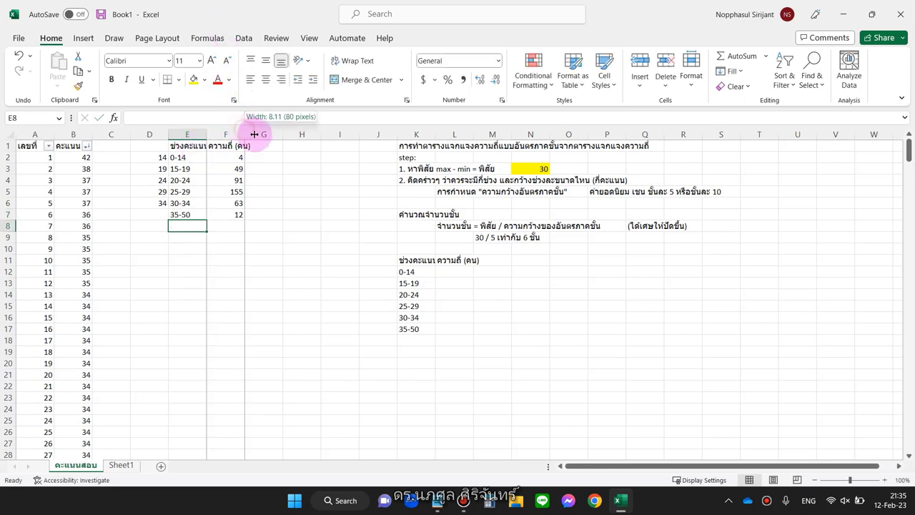
Hide the bin-limit column D
{"action": "left_click", "coordinate": [149, 134]}
{"action": "right_click", "coordinate": [150, 134]}
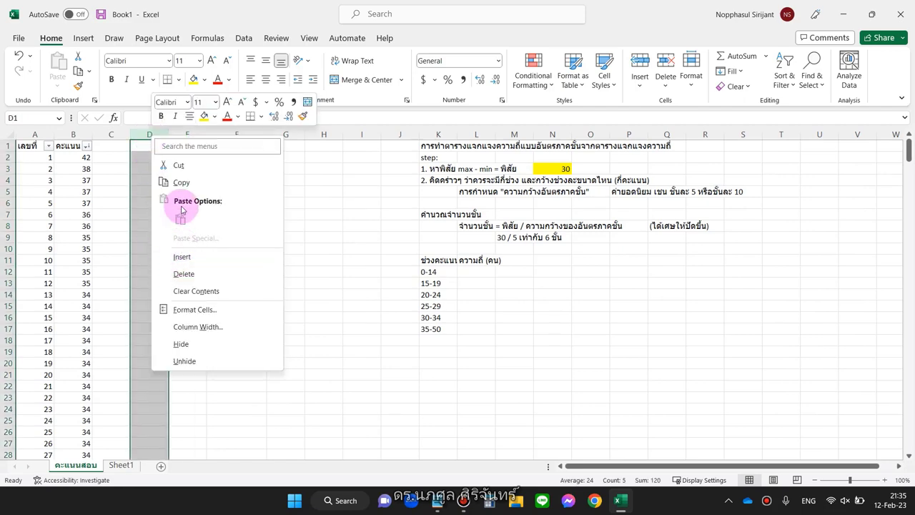
{"action": "left_click", "coordinate": [132, 175]}
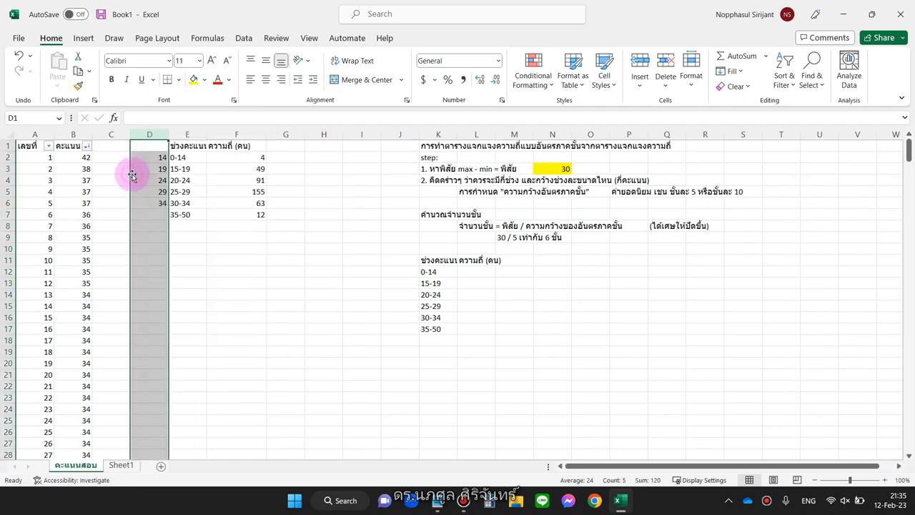
{"action": "right_click", "coordinate": [143, 138]}
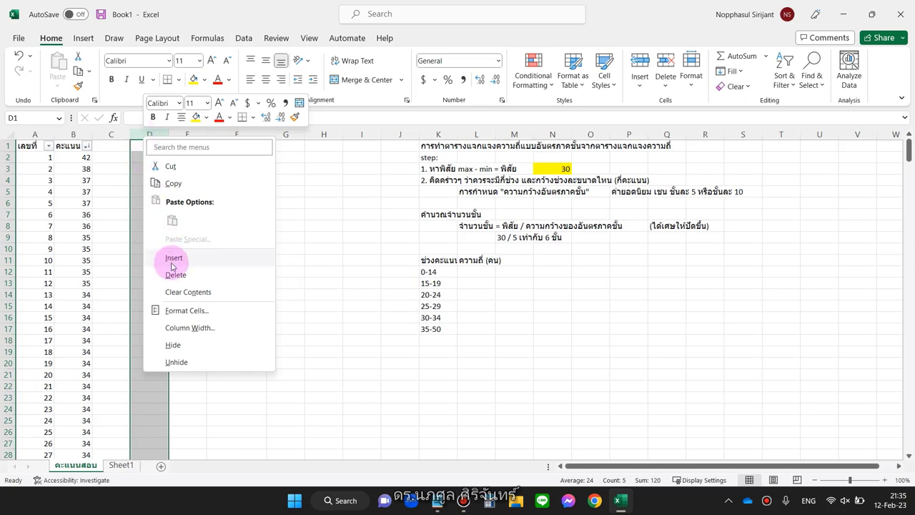
{"action": "left_click", "coordinate": [299, 231]}
{"action": "left_click", "coordinate": [299, 236]}
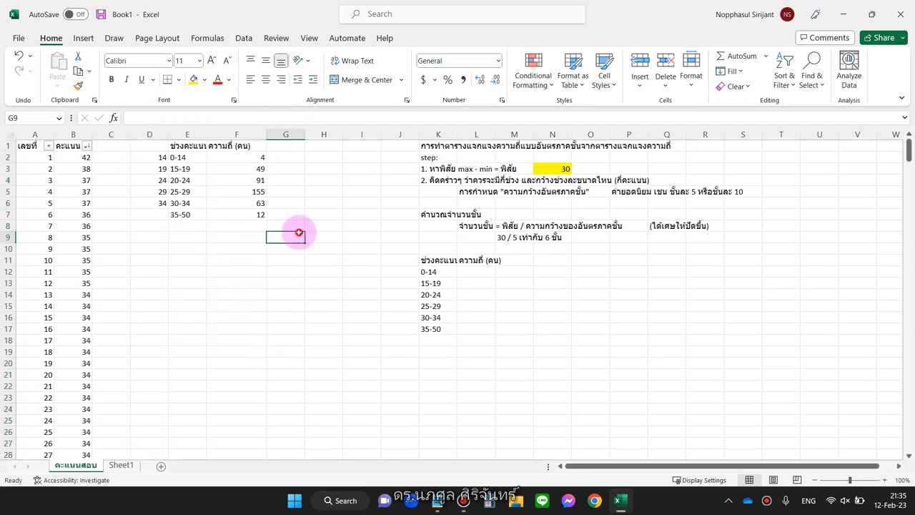
{"action": "left_click", "coordinate": [141, 134]}
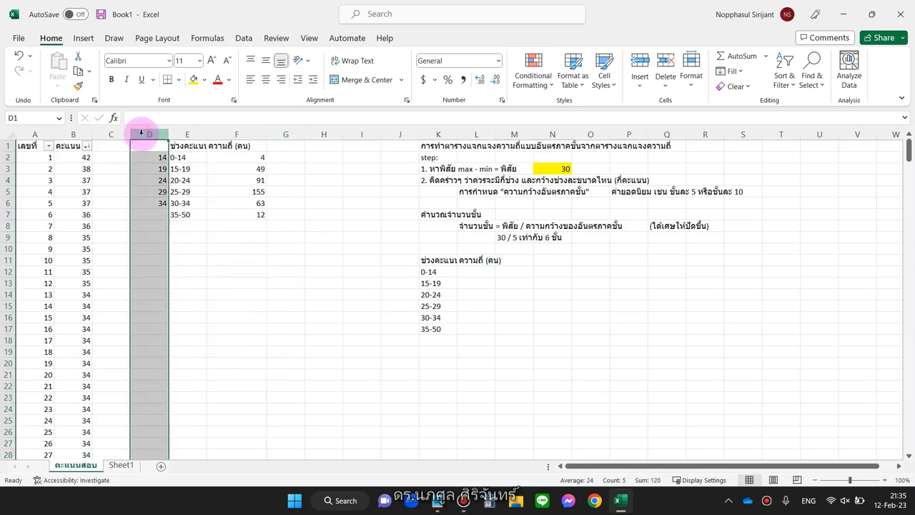
{"action": "right_click", "coordinate": [141, 133]}
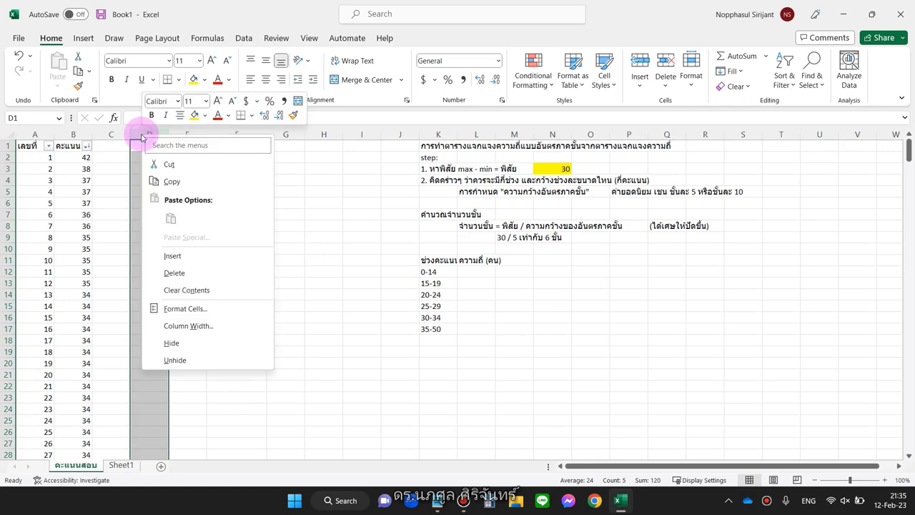
{"action": "left_click", "coordinate": [179, 344]}
{"action": "left_click", "coordinate": [148, 203]}
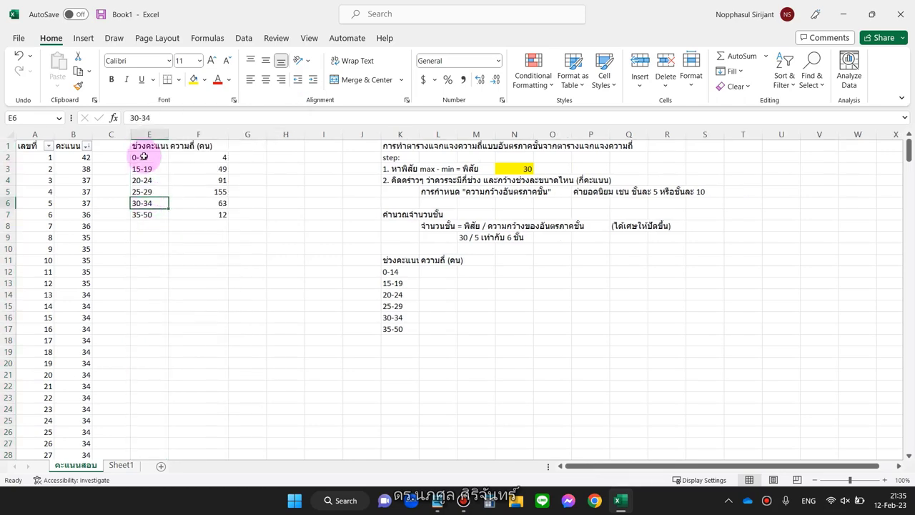
Widen column E to fit its score-range heading
{"action": "double_click", "coordinate": [169, 134]}
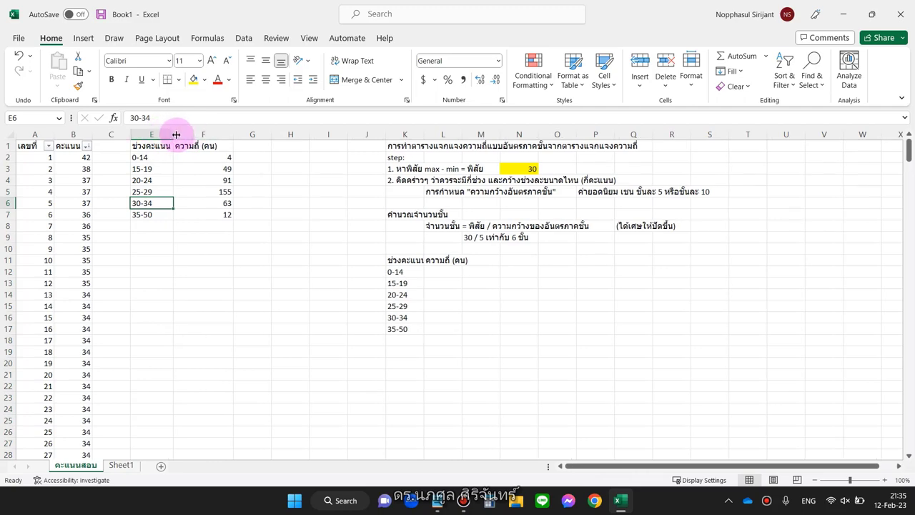
{"action": "left_click_drag", "start_coordinate": [176, 134], "coordinate": [192, 134]}
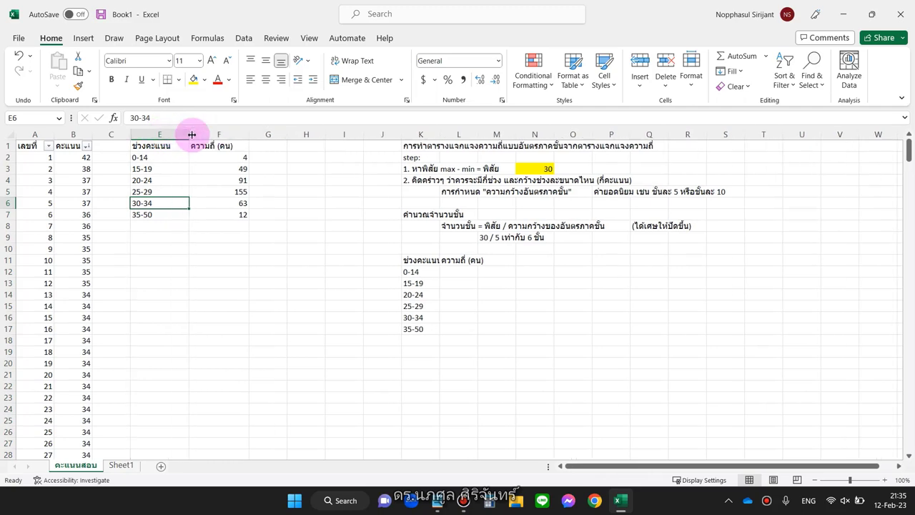
{"action": "left_click", "coordinate": [203, 158]}
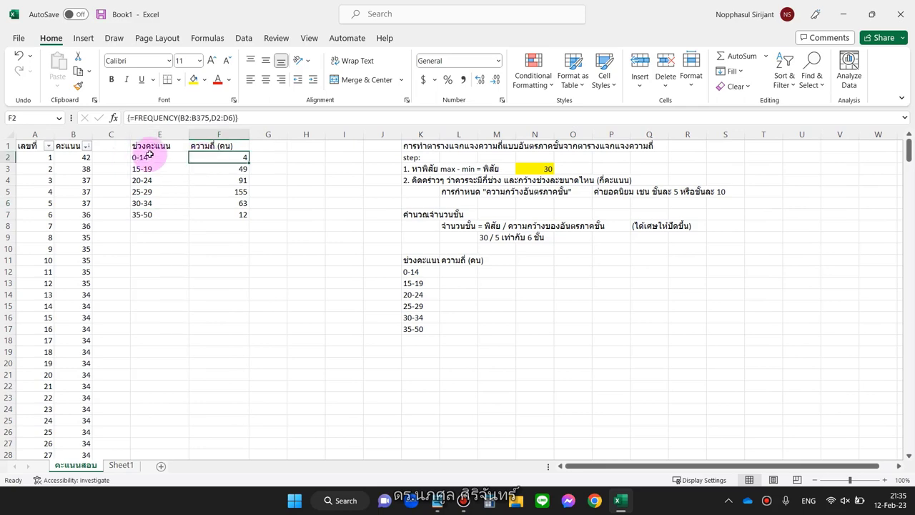
Fill headers E1:F1 yellow and copy the frequency table E1:F7
{"action": "left_click_drag", "start_coordinate": [146, 145], "coordinate": [208, 145]}
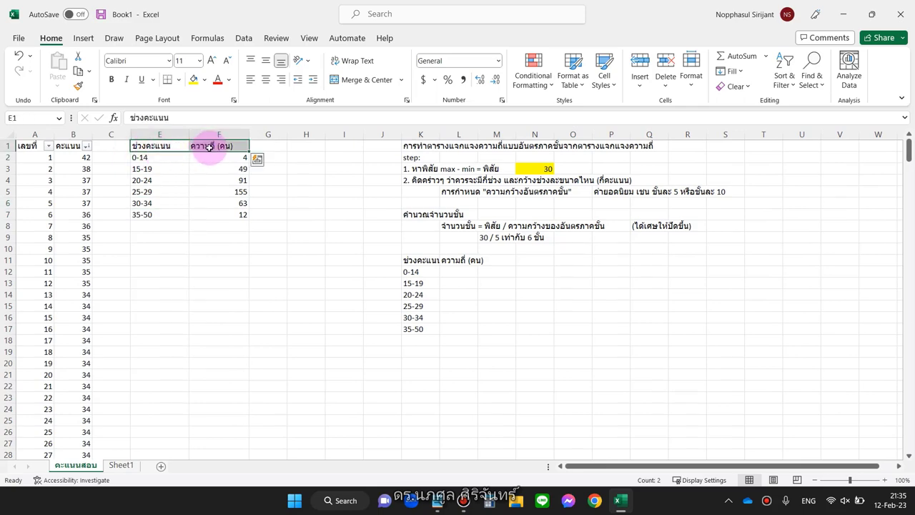
{"action": "left_click", "coordinate": [193, 79]}
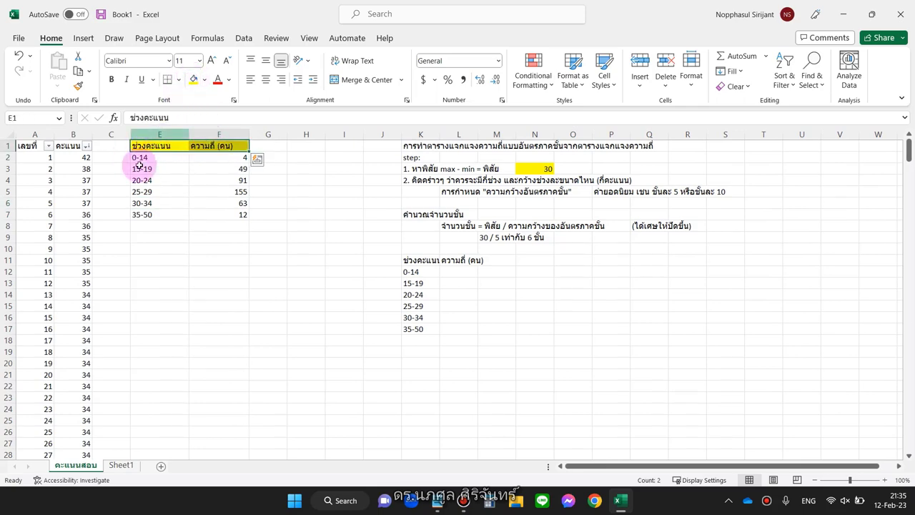
{"action": "left_click", "coordinate": [162, 147]}
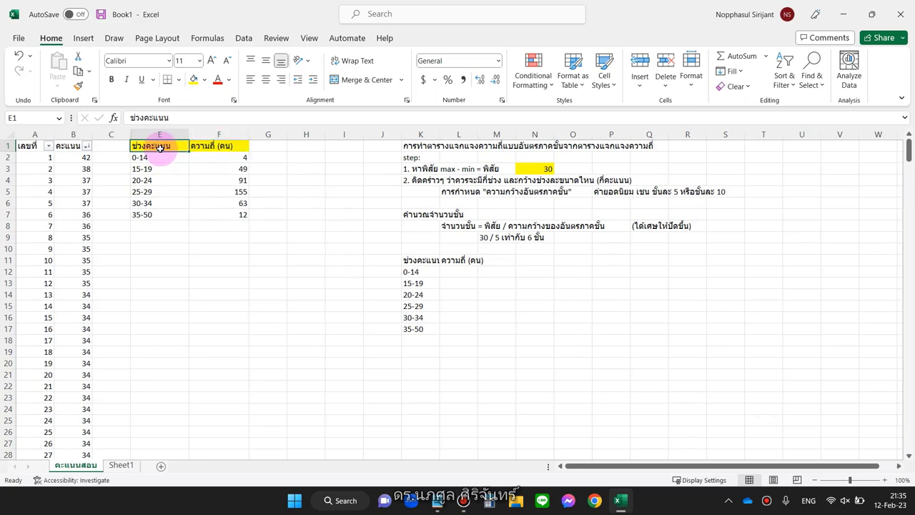
{"action": "left_click_drag", "start_coordinate": [161, 147], "coordinate": [230, 213]}
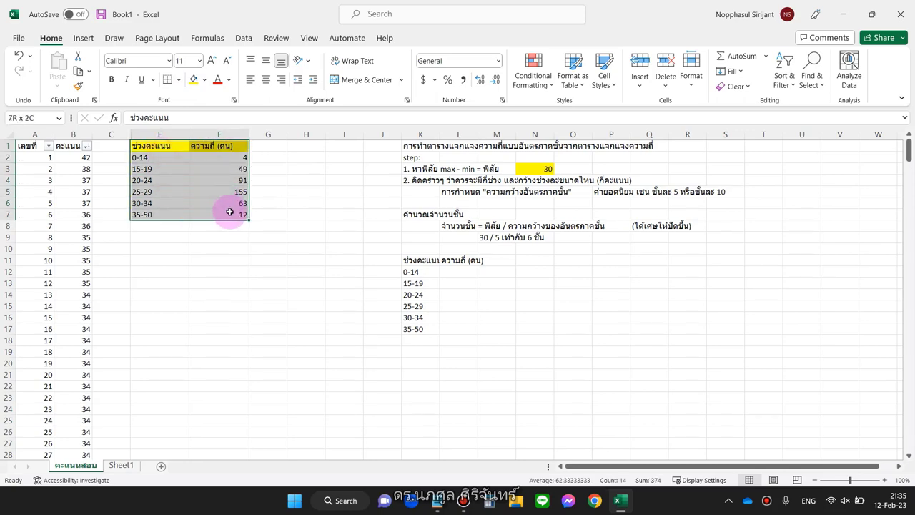
{"action": "key", "text": "ctrl+c"}
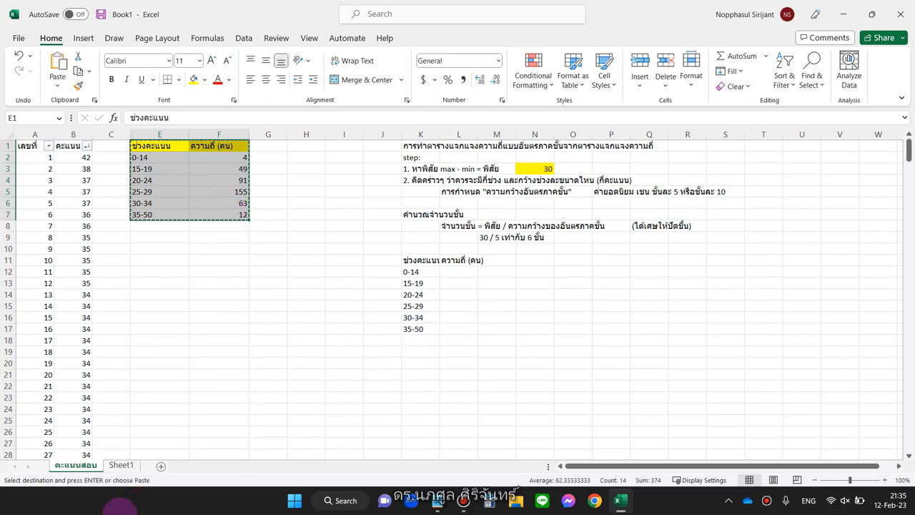
Paste the frequency table as values into A1 of a new sheet and widen column B
{"action": "left_click", "coordinate": [161, 465]}
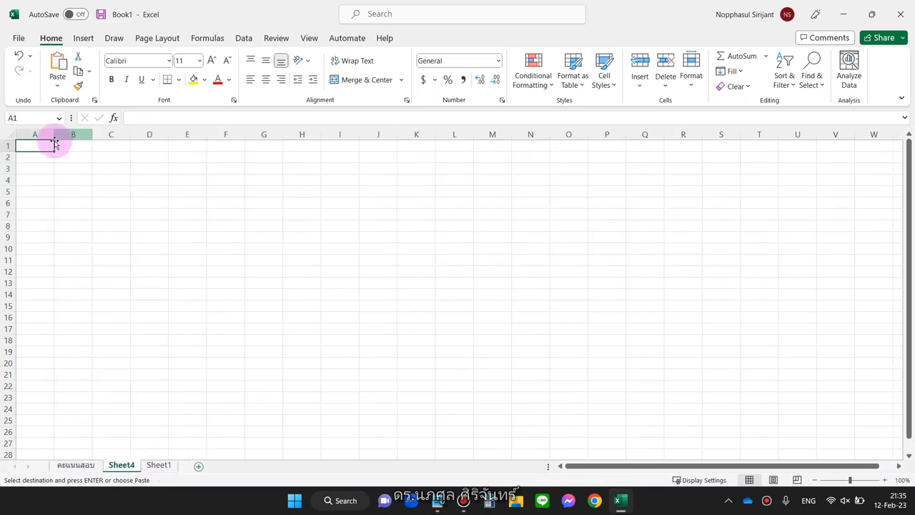
{"action": "right_click", "coordinate": [42, 146]}
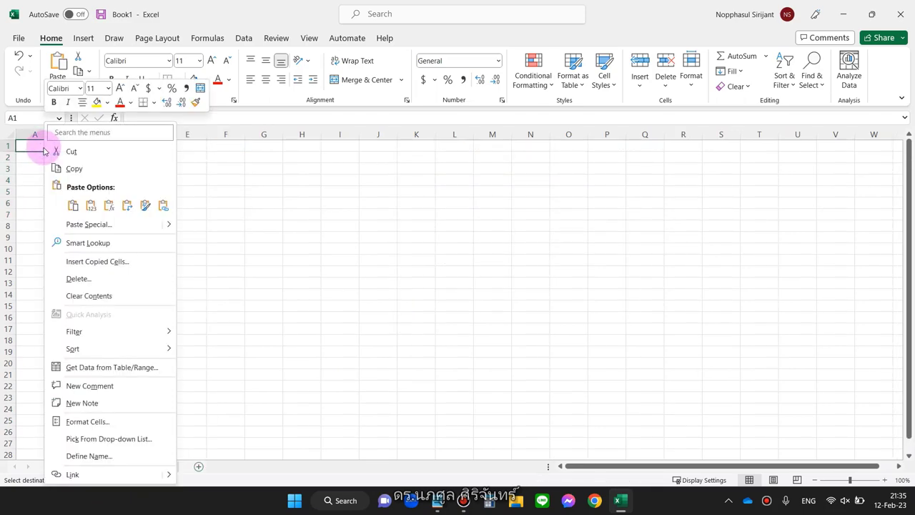
{"action": "left_click", "coordinate": [91, 207]}
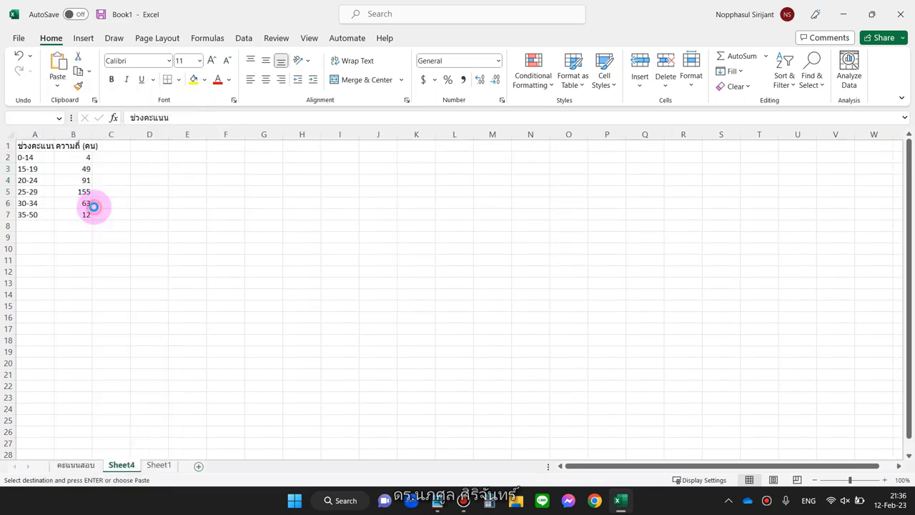
{"action": "left_click", "coordinate": [133, 295]}
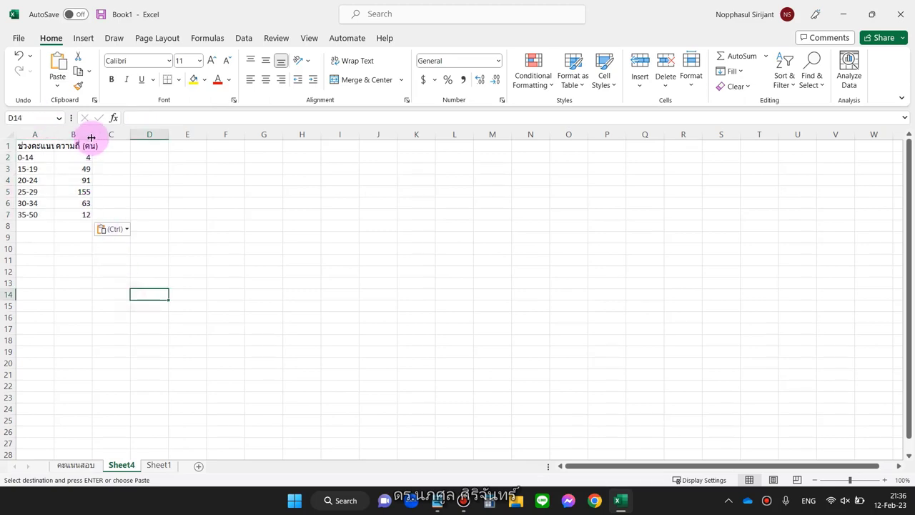
{"action": "left_click_drag", "start_coordinate": [92, 137], "coordinate": [110, 136]}
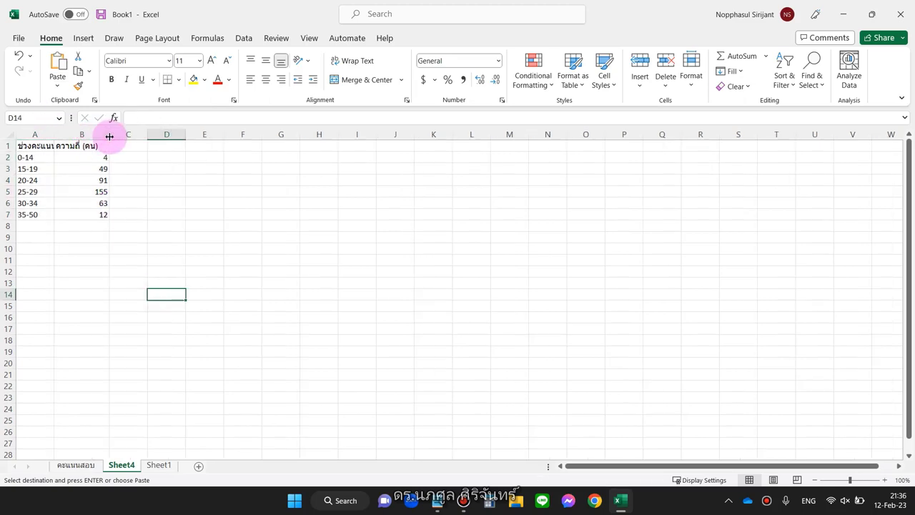
{"action": "left_click", "coordinate": [66, 167]}
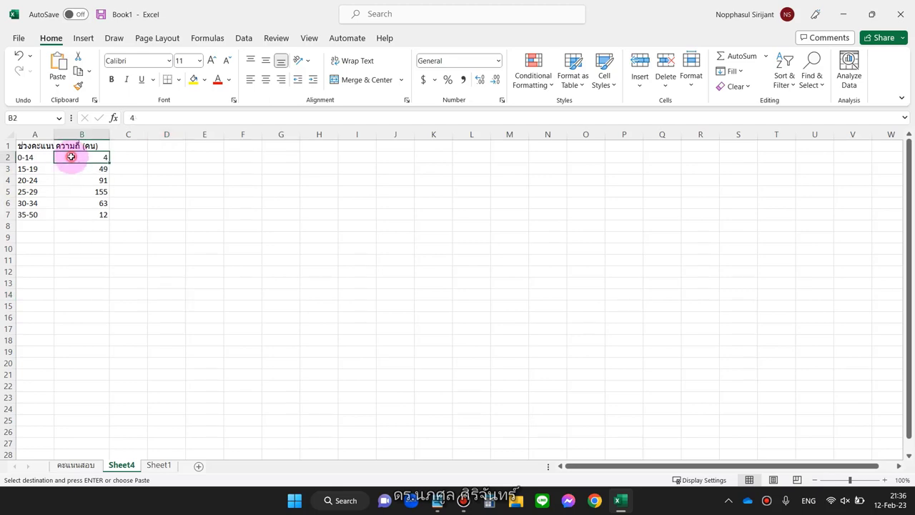
Return to the คะแนนสอบ sheet and cancel the pending copy
{"action": "left_click", "coordinate": [76, 465]}
{"action": "left_click", "coordinate": [190, 291]}
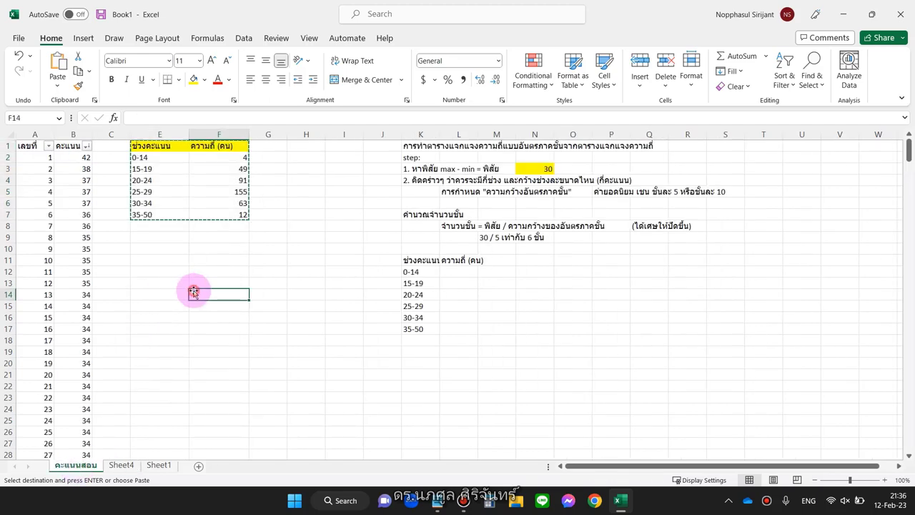
{"action": "key", "text": "Escape"}
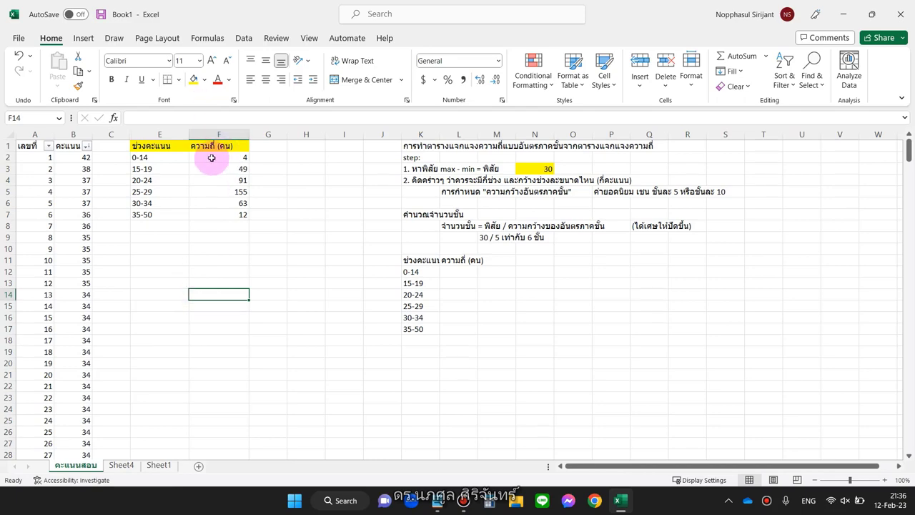
Test the counts by changing the B5 score to 30, then undo the change
{"action": "left_click", "coordinate": [79, 193]}
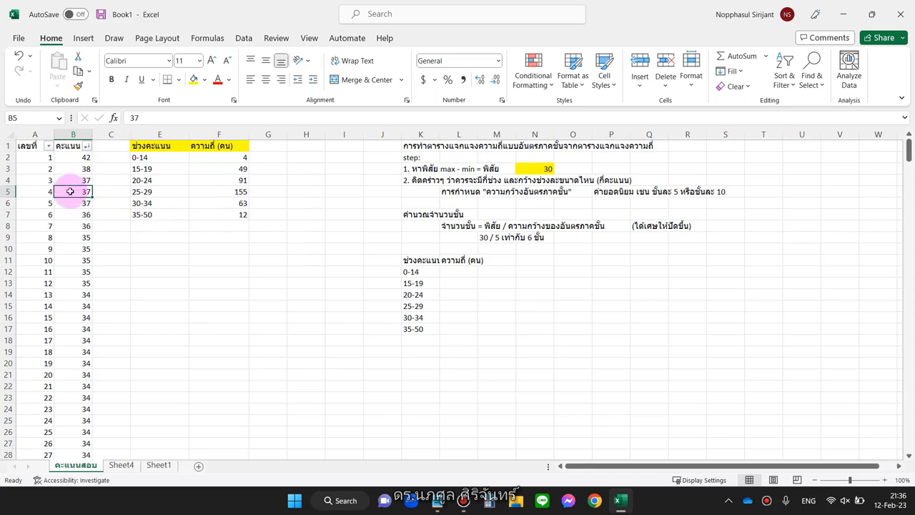
{"action": "type", "text": "30"}
{"action": "key", "text": "Return"}
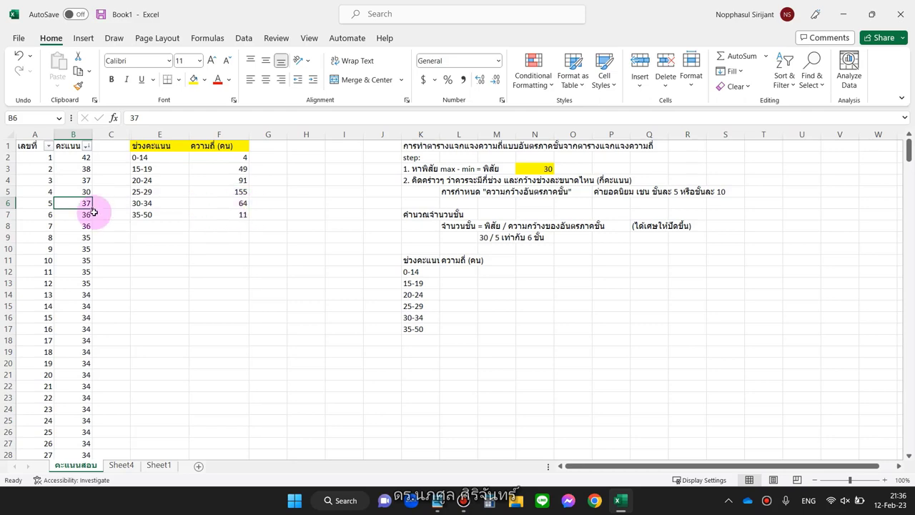
{"action": "key", "text": "ctrl+z"}
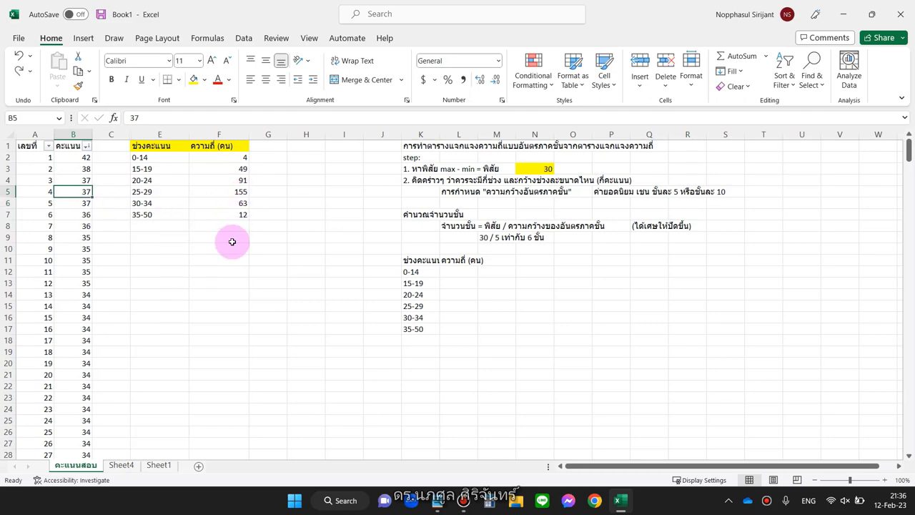
{"action": "left_click", "coordinate": [232, 241]}
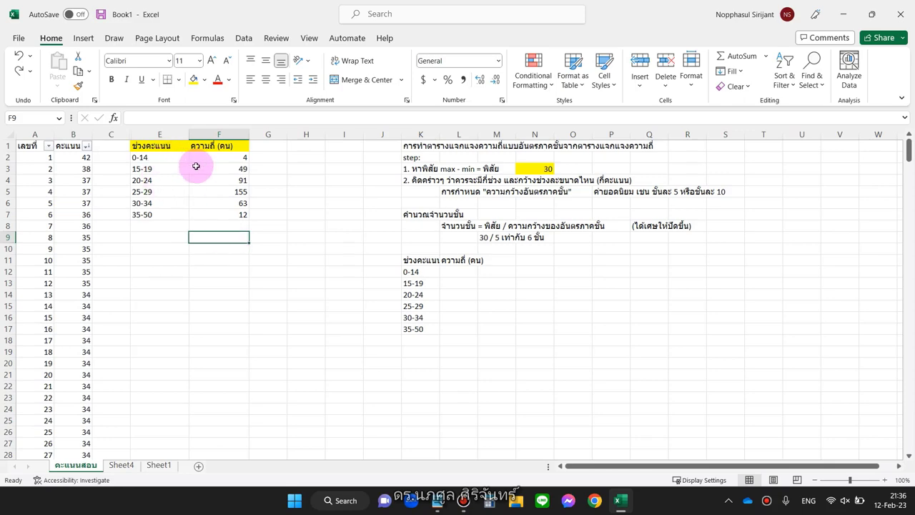
{"action": "left_click", "coordinate": [154, 238]}
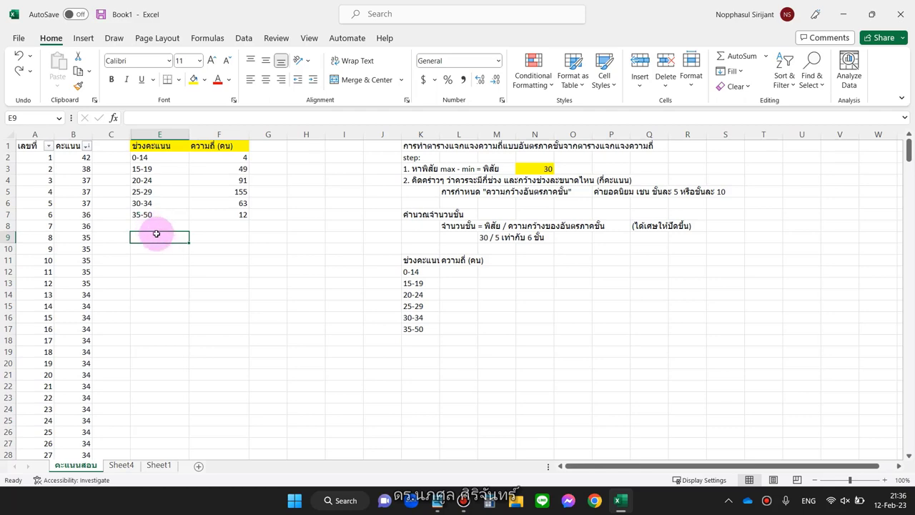
Apply All Borders to the frequency table E1:F7
{"action": "left_click_drag", "start_coordinate": [157, 156], "coordinate": [224, 213]}
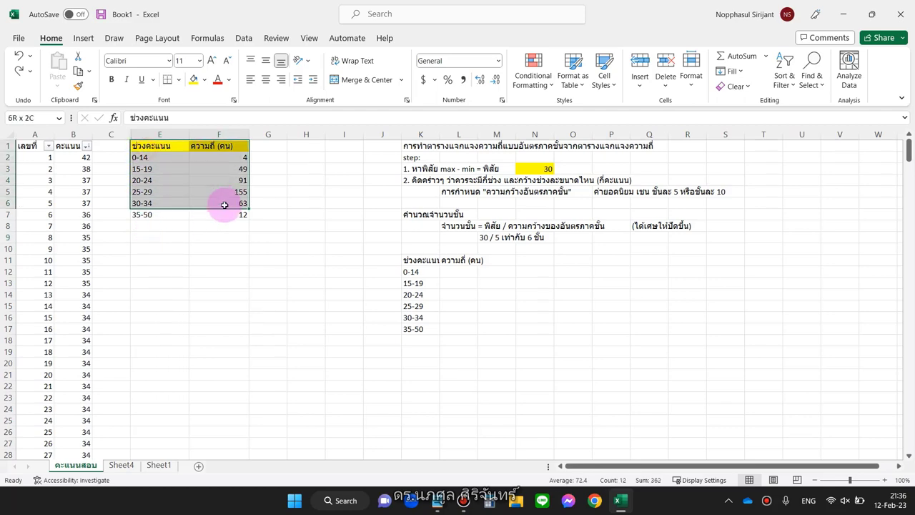
{"action": "left_click", "coordinate": [178, 80]}
{"action": "left_click", "coordinate": [187, 203]}
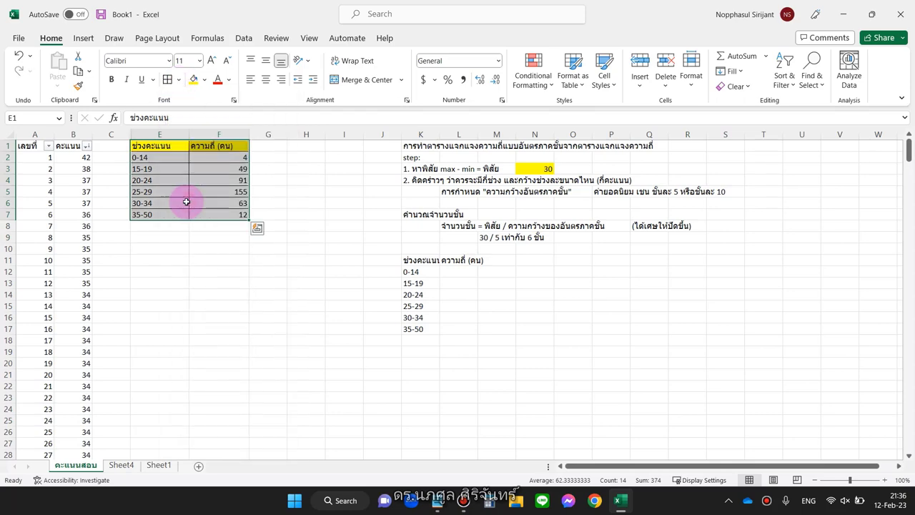
{"action": "left_click", "coordinate": [232, 294]}
Centre the score ranges and counts in E2:F7
{"action": "left_click_drag", "start_coordinate": [173, 156], "coordinate": [218, 213]}
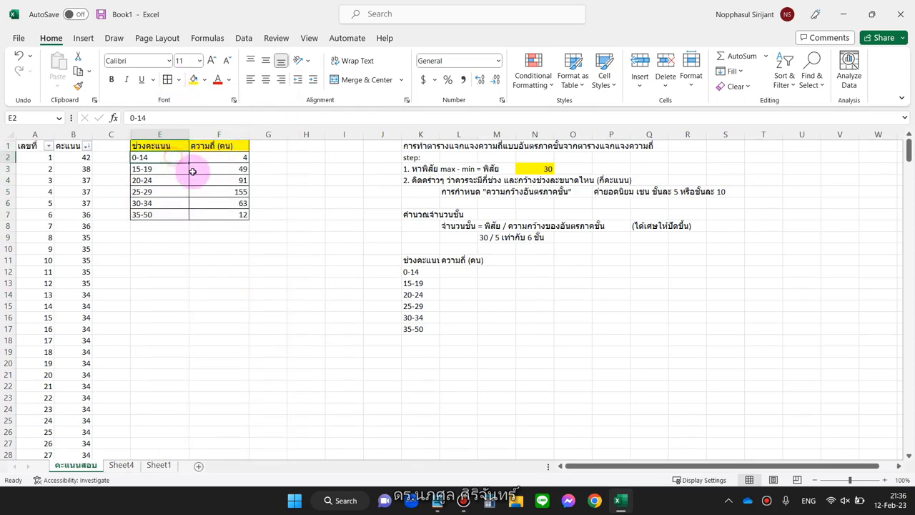
{"action": "left_click", "coordinate": [266, 78]}
{"action": "left_click", "coordinate": [301, 280]}
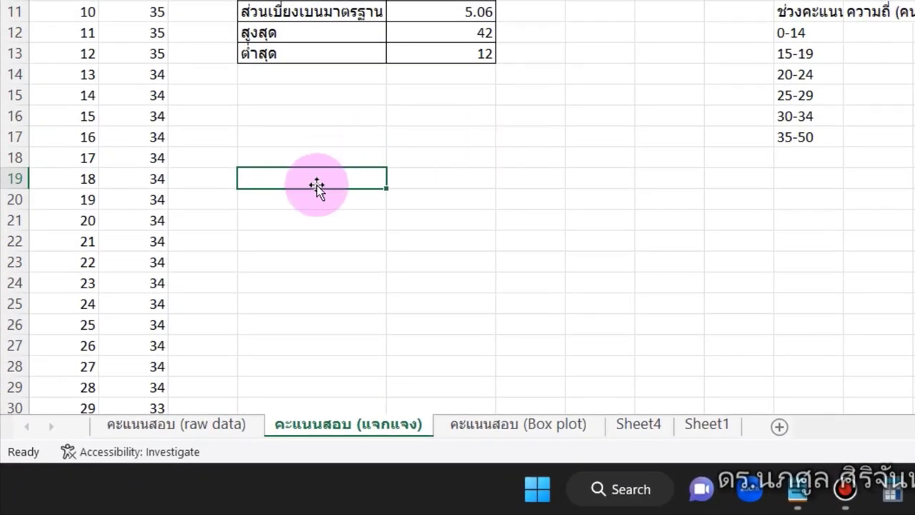
Enter the bin upper limits 14, 19, 24, 29 and 34 into E19:E23
{"action": "type", "text": "14"}
{"action": "key", "text": "Return"}
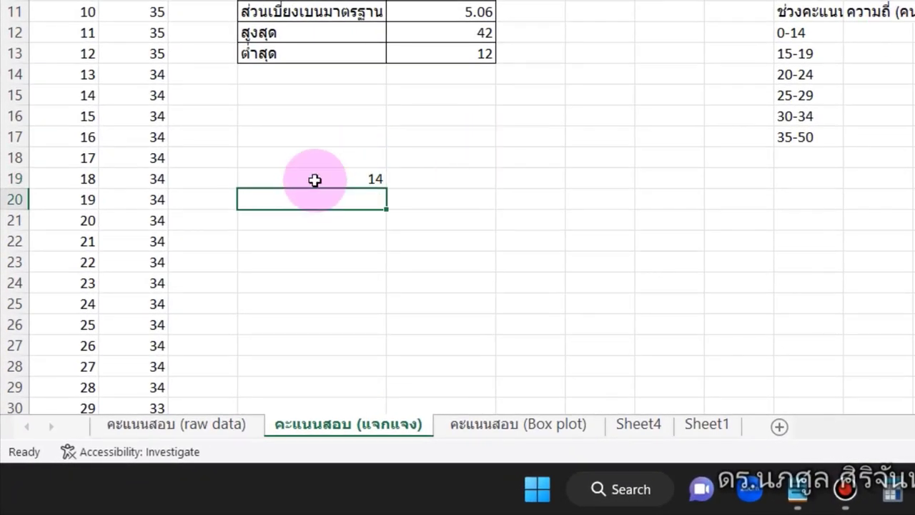
{"action": "type", "text": "19"}
{"action": "key", "text": "Return"}
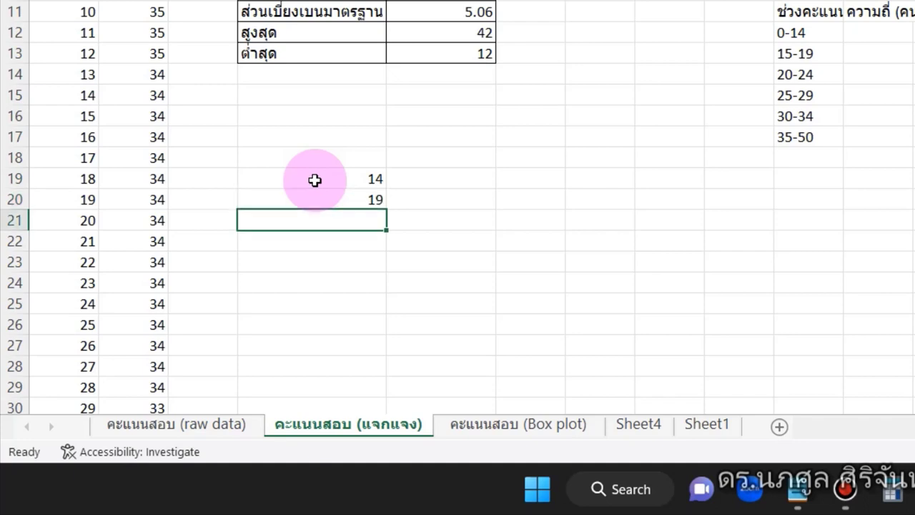
{"action": "type", "text": "24"}
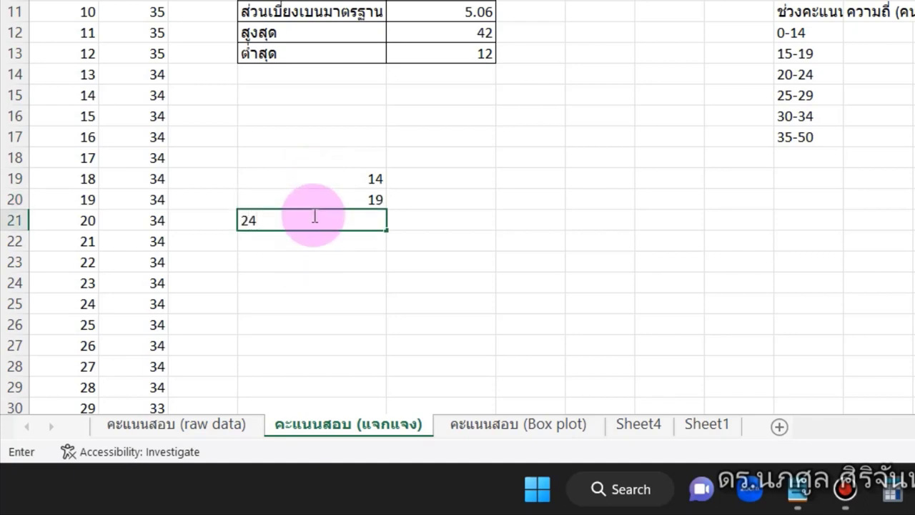
{"action": "key", "text": "Return"}
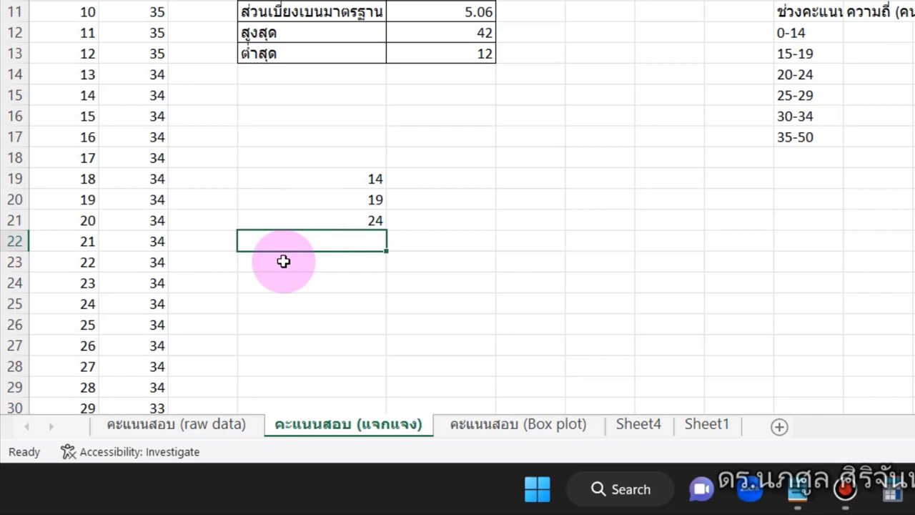
{"action": "type", "text": "2"}
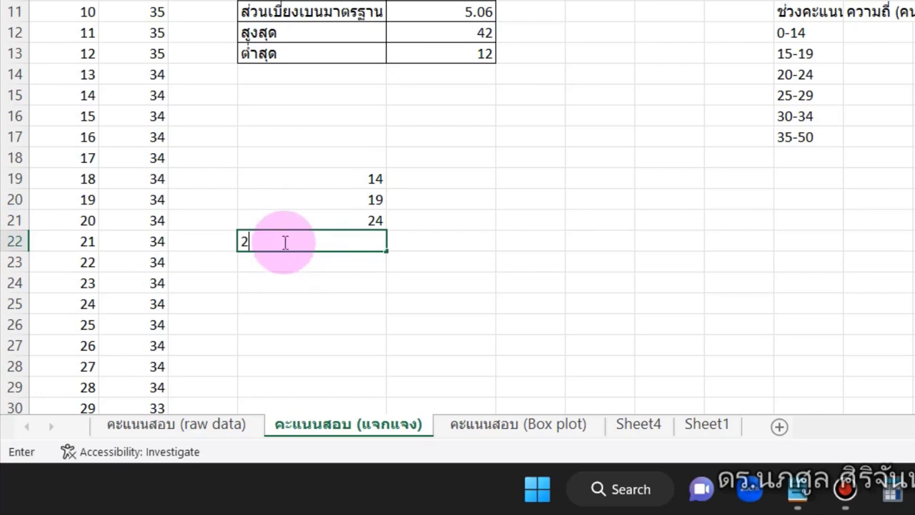
{"action": "type", "text": "9"}
{"action": "key", "text": "Return"}
{"action": "type", "text": "3"}
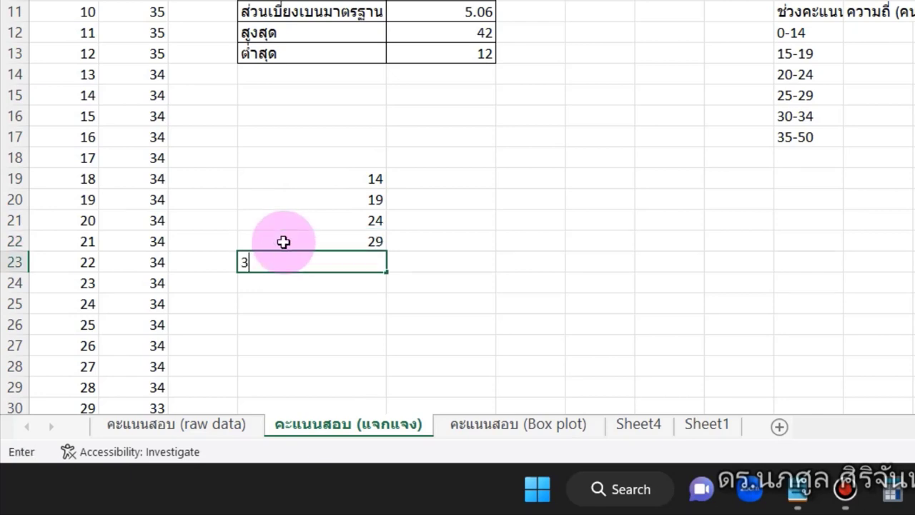
{"action": "type", "text": "4"}
{"action": "key", "text": "Return"}
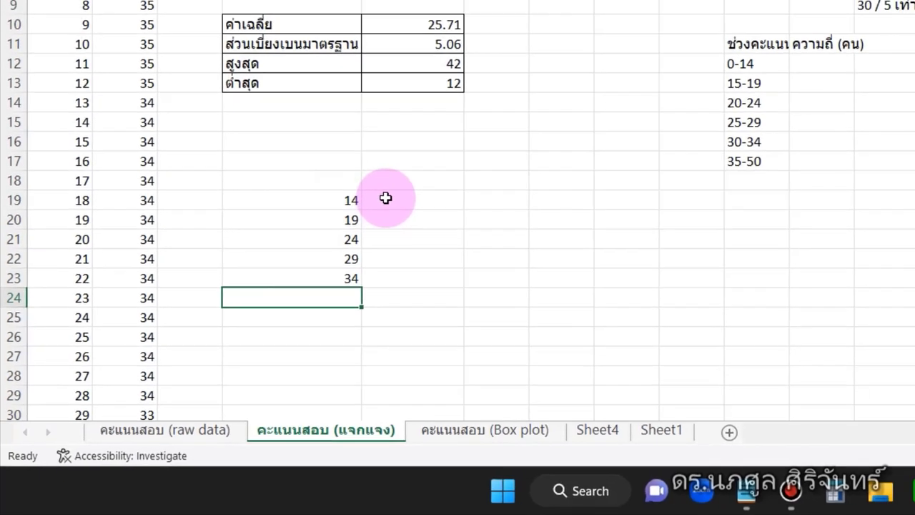
{"action": "left_click", "coordinate": [412, 176]}
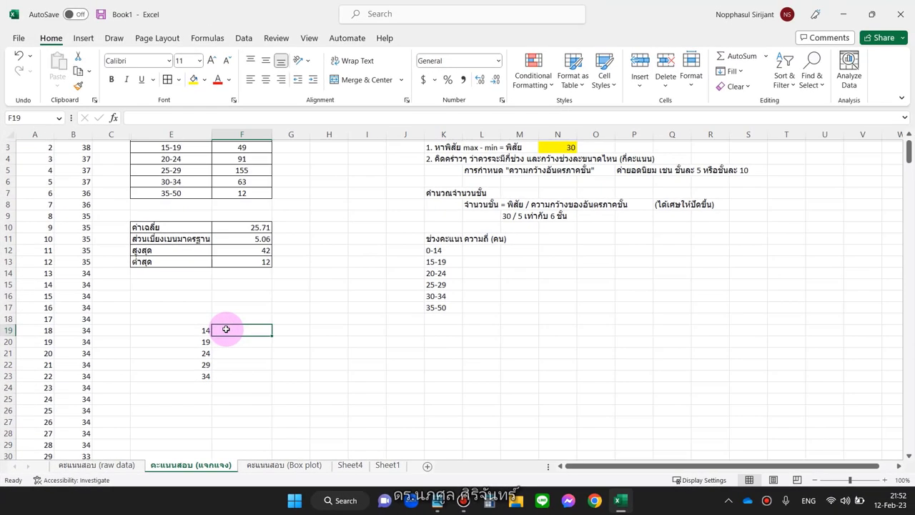
Launch the Histogram tool from the Data Analysis tools list
{"action": "left_click", "coordinate": [243, 38]}
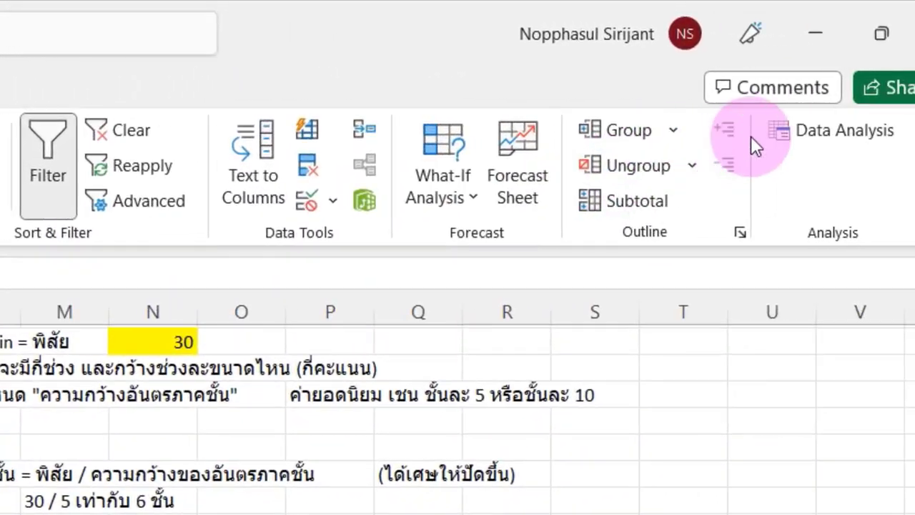
{"action": "left_click", "coordinate": [786, 132]}
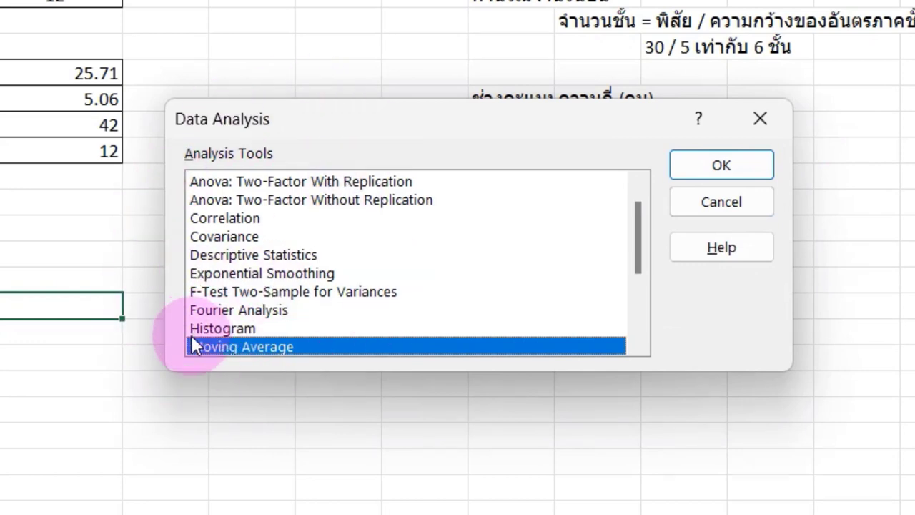
{"action": "left_click", "coordinate": [203, 330]}
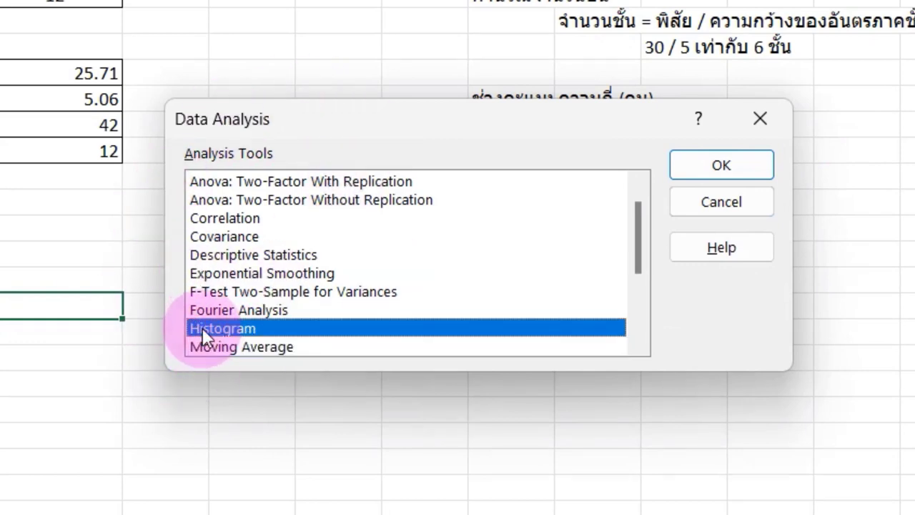
{"action": "left_click", "coordinate": [704, 167]}
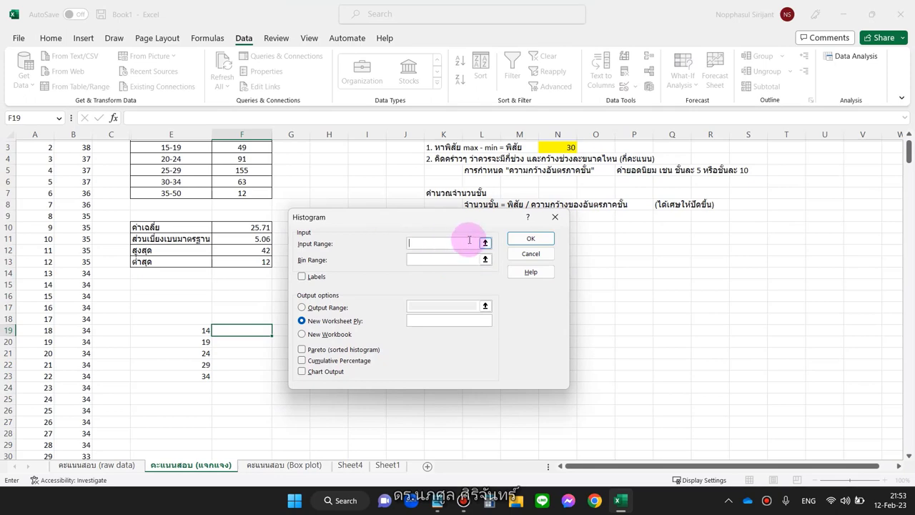
Set the Histogram input range to B2:B375 and the bin range to E19:E23
{"action": "left_click", "coordinate": [485, 242]}
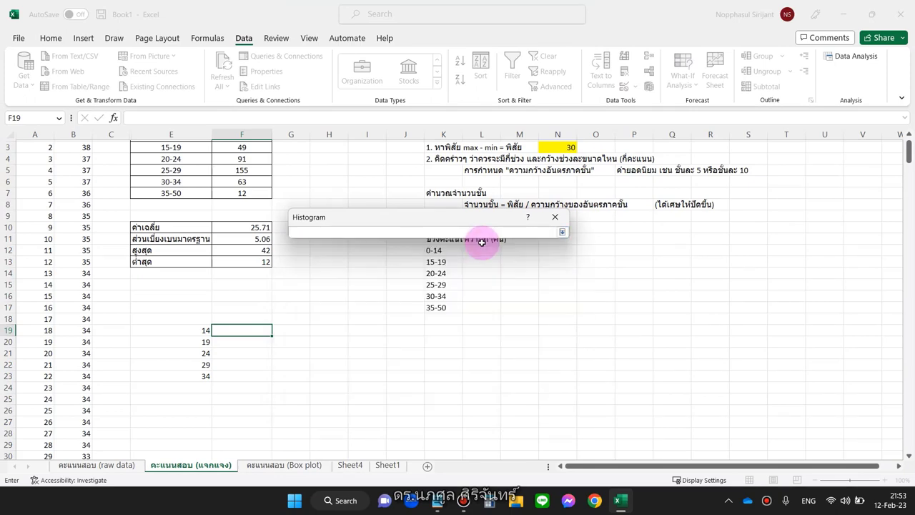
{"action": "scroll", "coordinate": [62, 220], "scroll_direction": "up", "scroll_amount": 1}
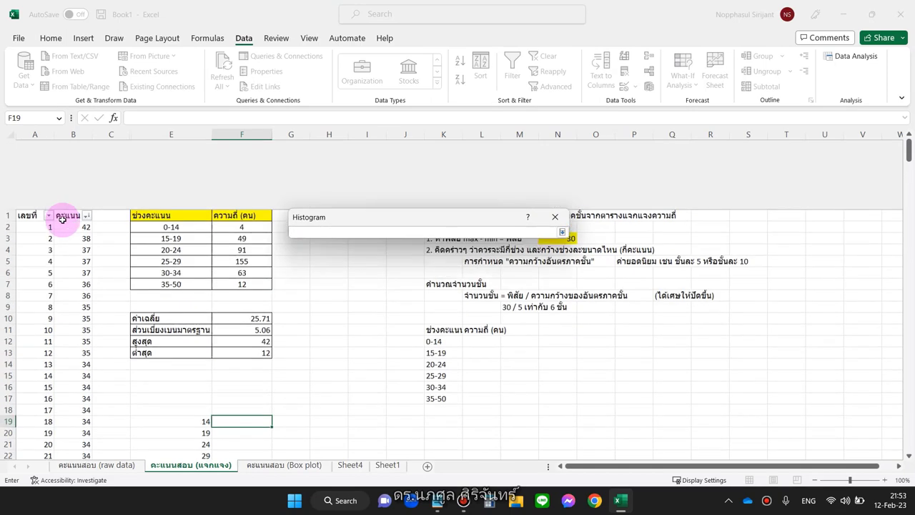
{"action": "left_click", "coordinate": [74, 158]}
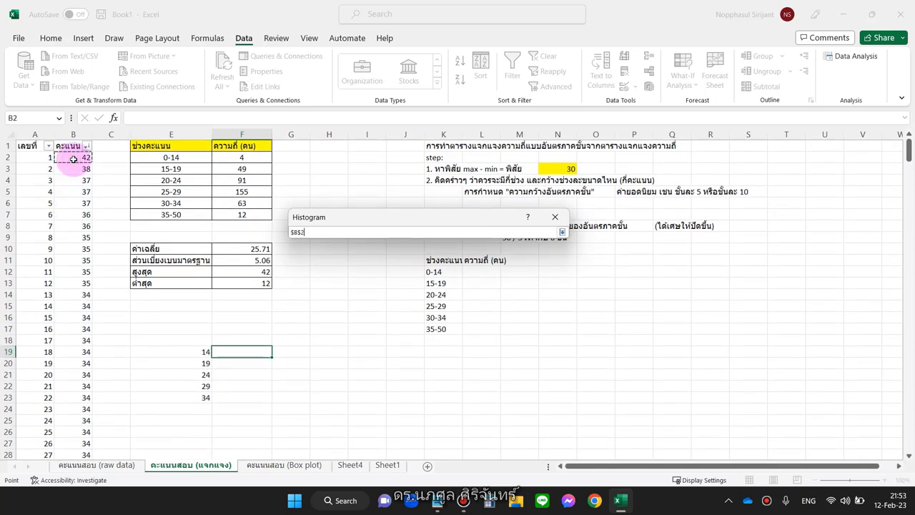
{"action": "key", "text": "ctrl+shift+Down"}
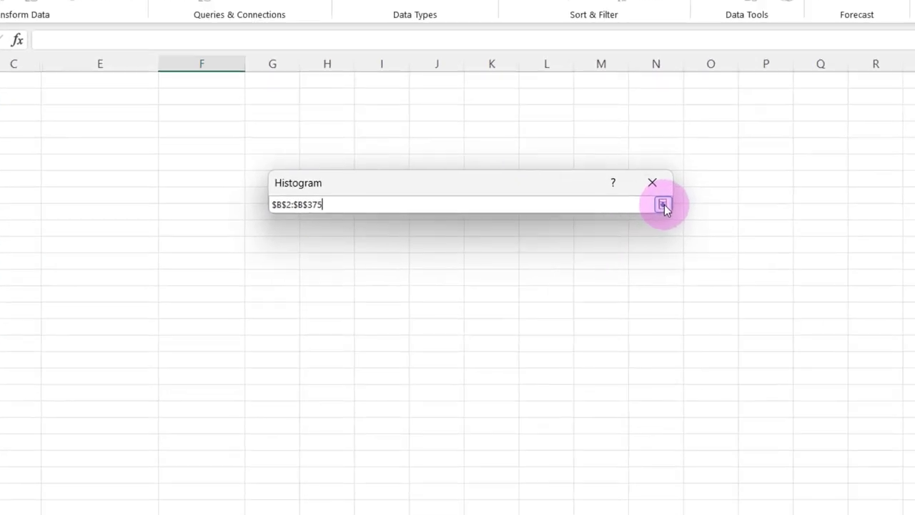
{"action": "left_click", "coordinate": [664, 204]}
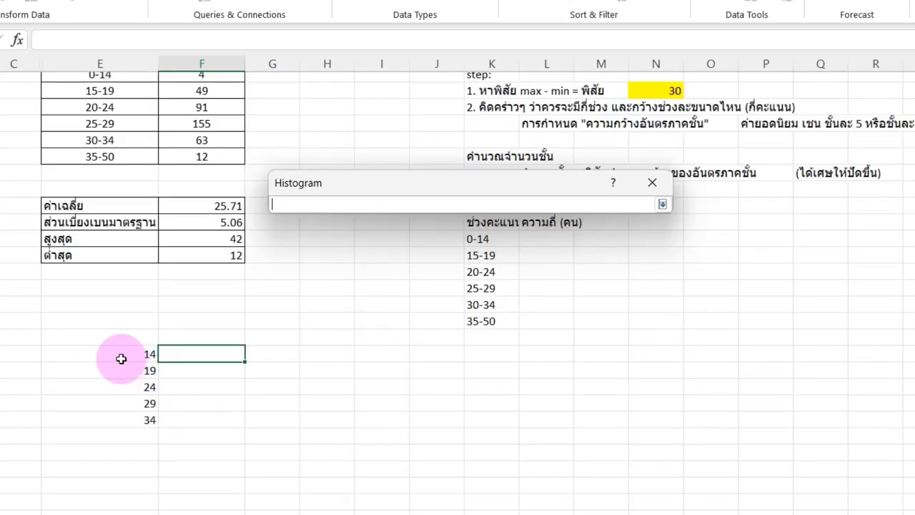
{"action": "left_click_drag", "start_coordinate": [116, 352], "coordinate": [115, 422]}
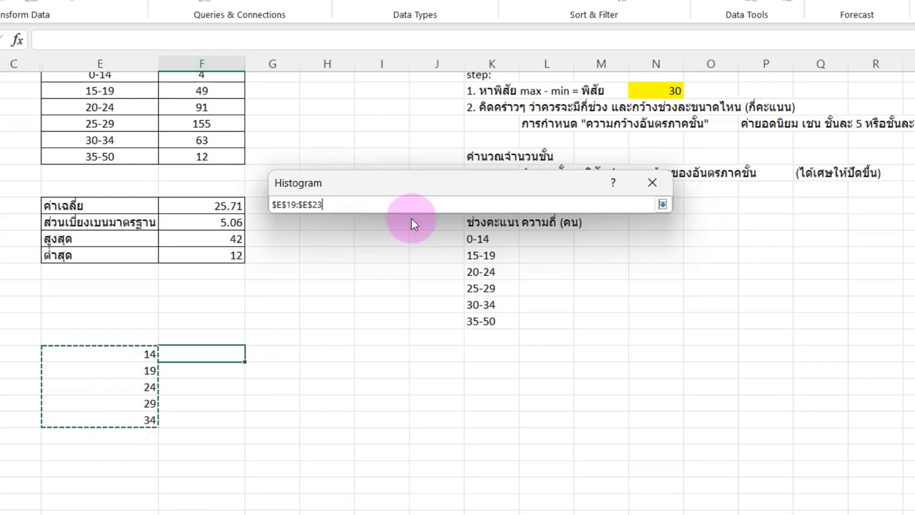
{"action": "key", "text": "Return"}
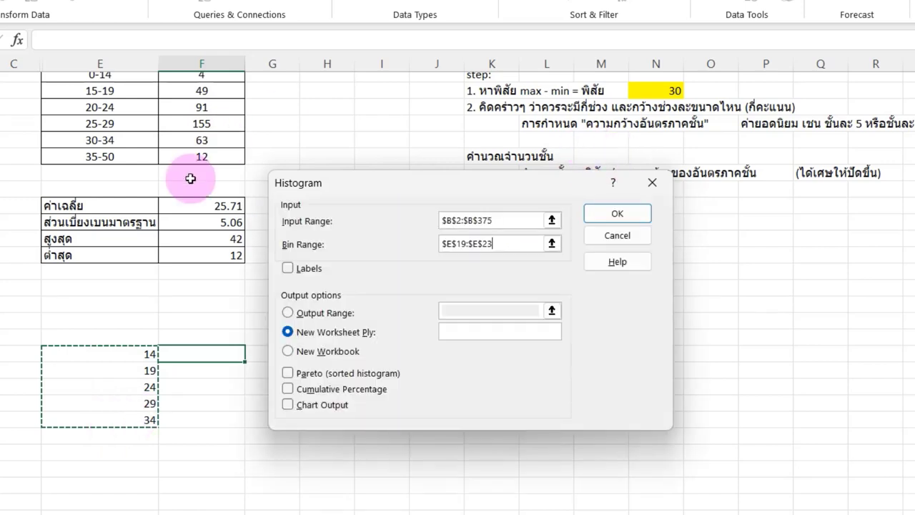
{"action": "left_click", "coordinate": [280, 324]}
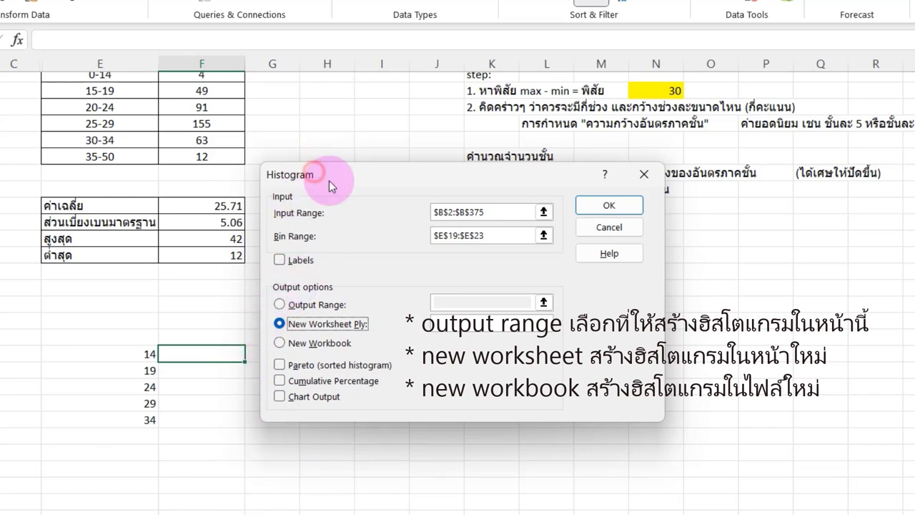
Send the output to G20:M33 on this sheet with Chart Output, and run it
{"action": "left_click_drag", "start_coordinate": [308, 175], "coordinate": [559, 158]}
{"action": "left_click", "coordinate": [530, 287]}
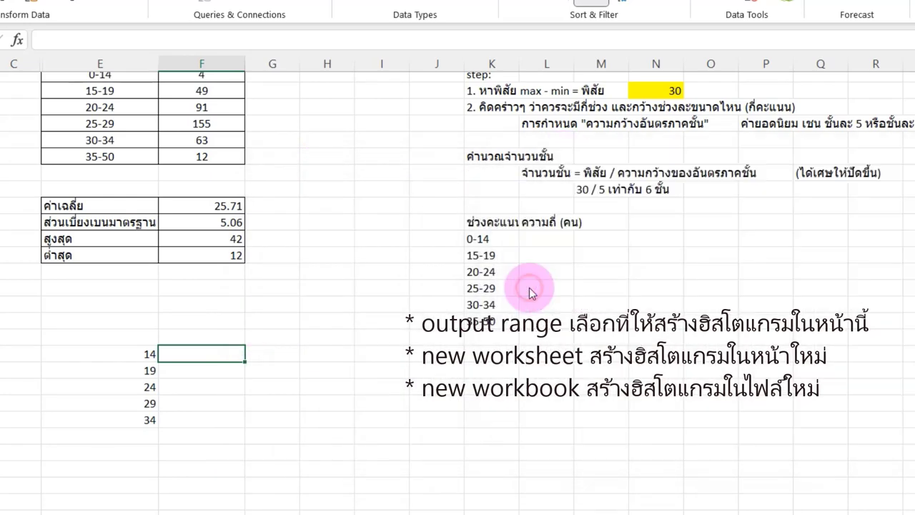
{"action": "left_click", "coordinate": [790, 283]}
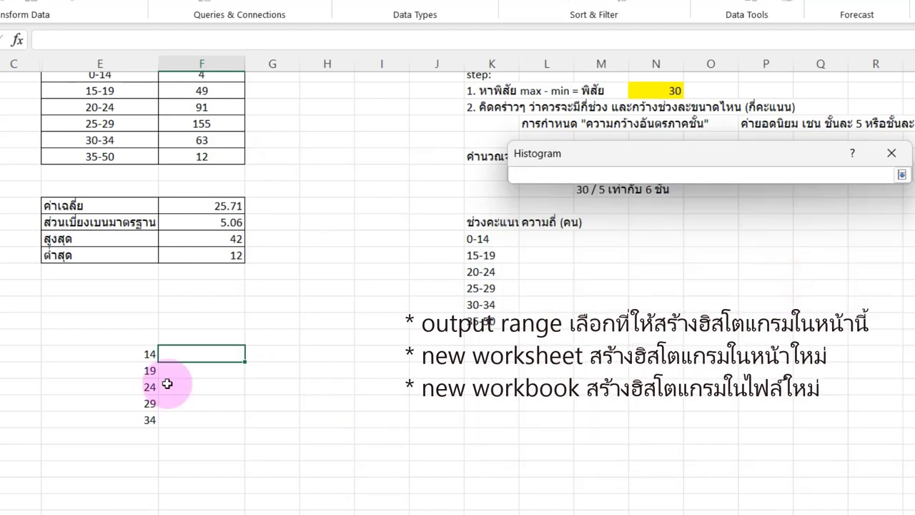
{"action": "left_click", "coordinate": [286, 373]}
{"action": "left_click_drag", "start_coordinate": [286, 377], "coordinate": [623, 509]}
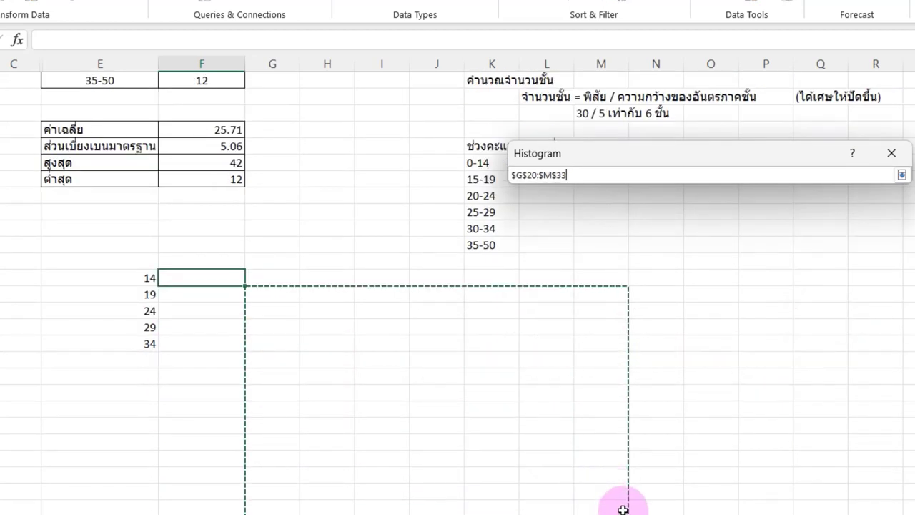
{"action": "left_click", "coordinate": [902, 174]}
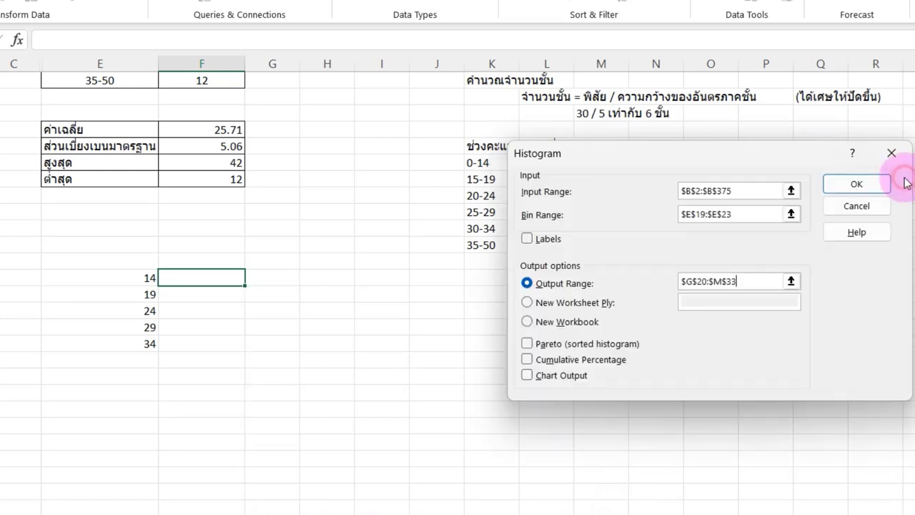
{"action": "left_click", "coordinate": [527, 375]}
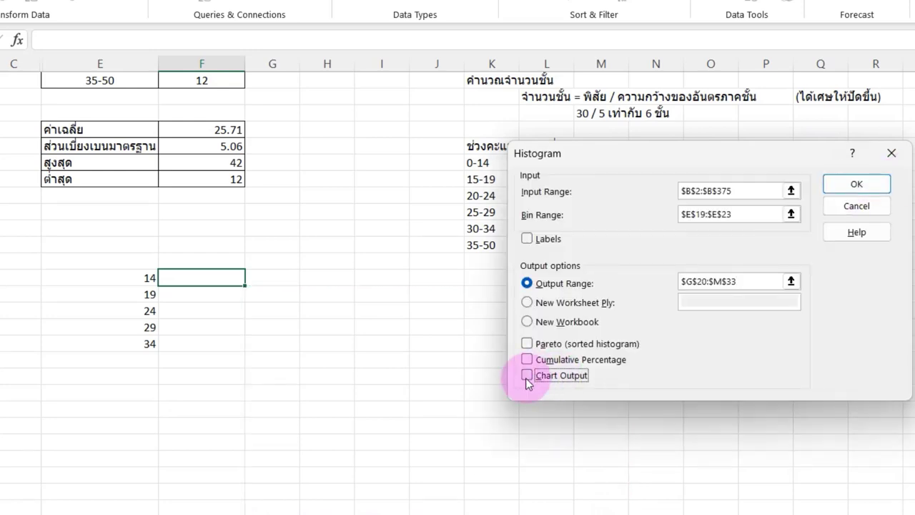
{"action": "left_click", "coordinate": [527, 375]}
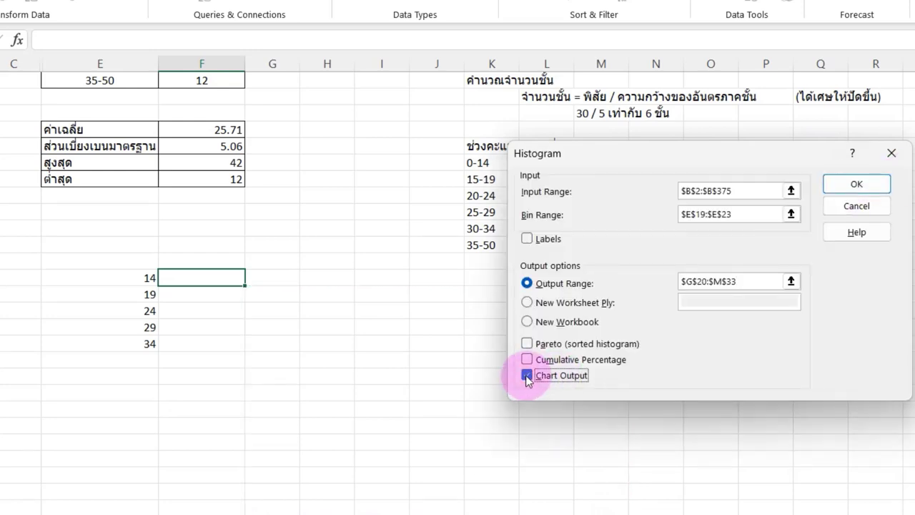
{"action": "left_click", "coordinate": [853, 191]}
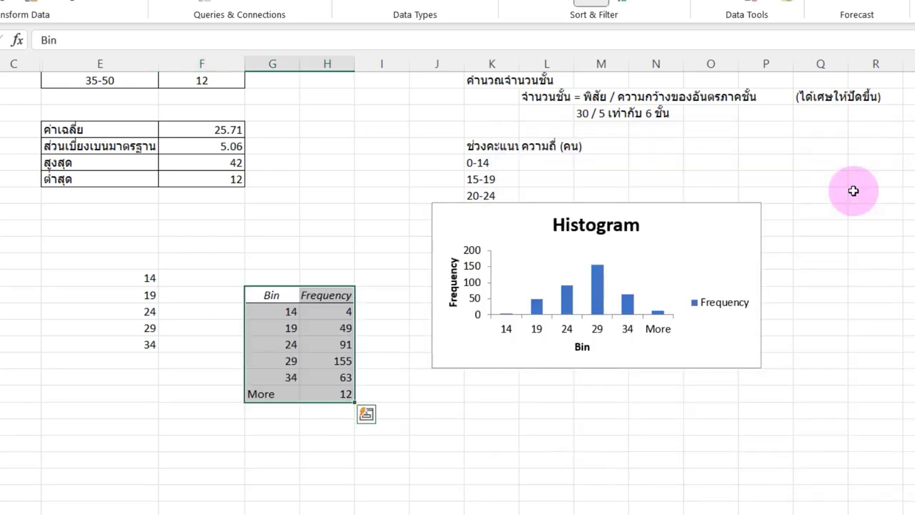
Move the histogram chart lower on the sheet
{"action": "left_click", "coordinate": [343, 227]}
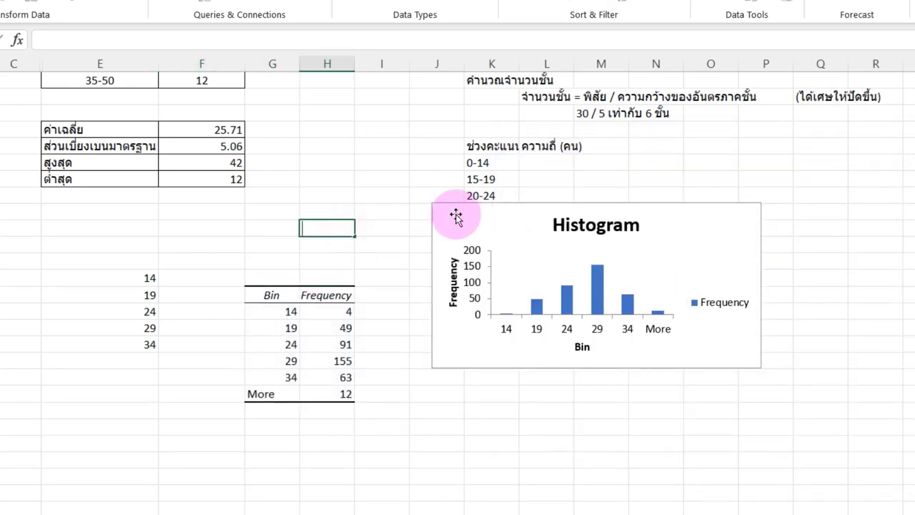
{"action": "left_click_drag", "start_coordinate": [456, 216], "coordinate": [456, 299]}
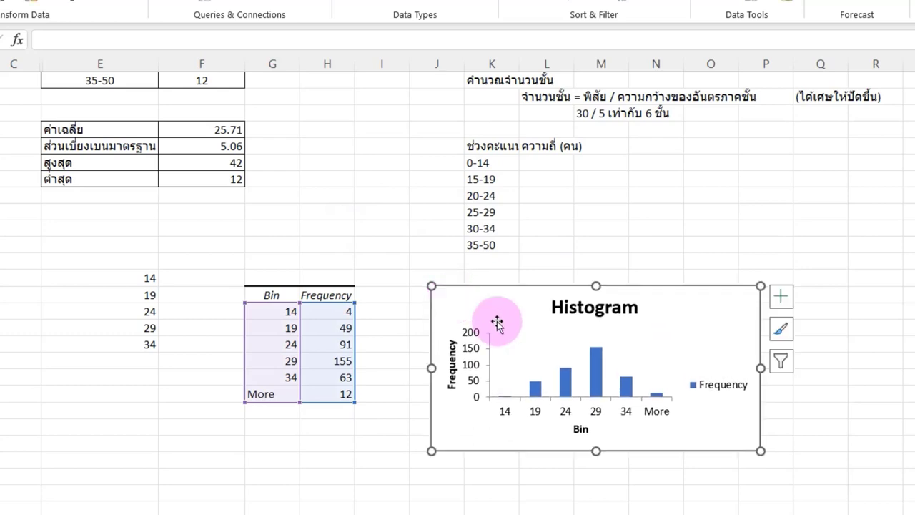
{"action": "left_click", "coordinate": [261, 293]}
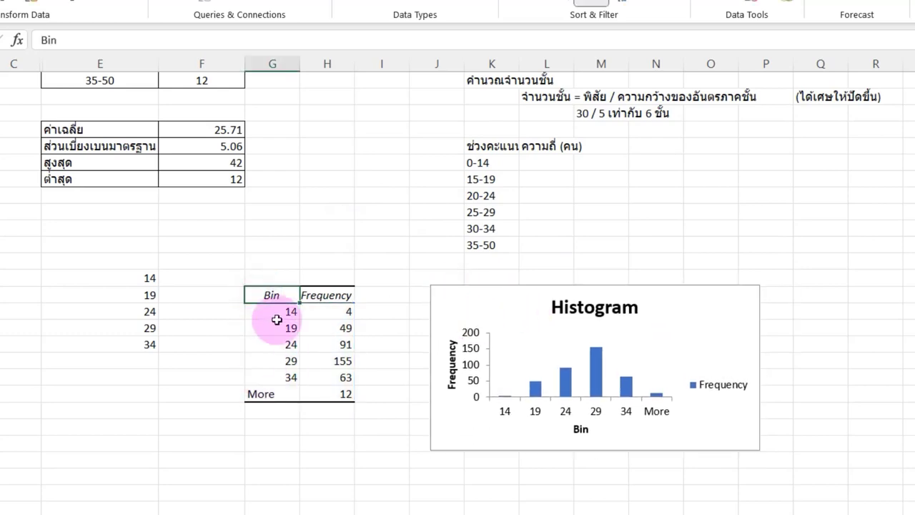
{"action": "left_click", "coordinate": [334, 313]}
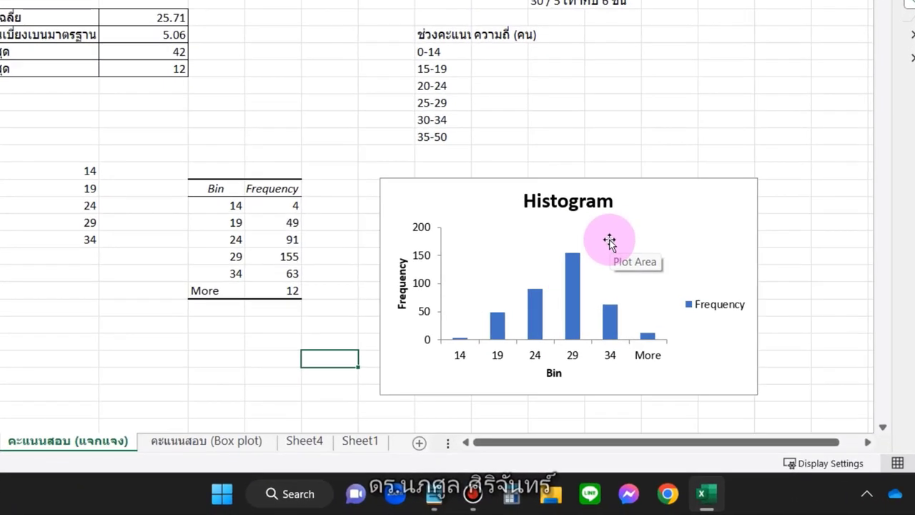
Delete the Frequency and Bin axis titles from the histogram chart
{"action": "left_click", "coordinate": [403, 285]}
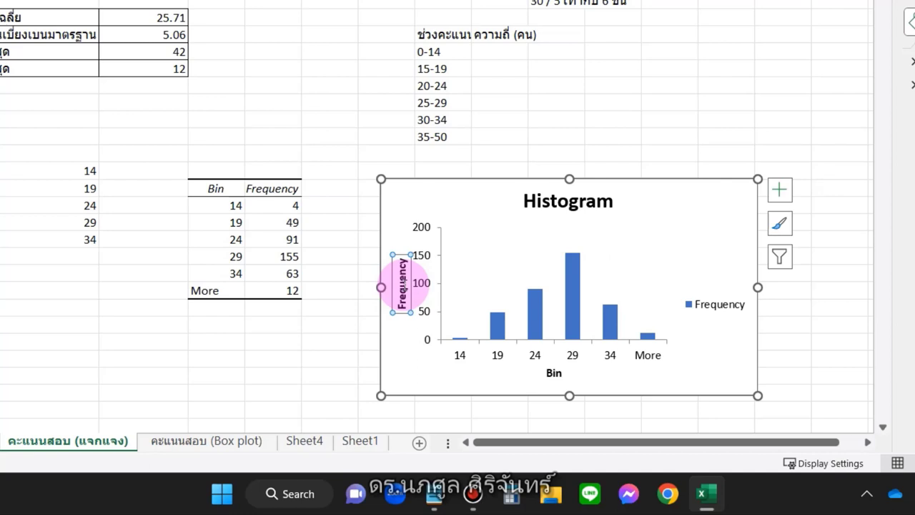
{"action": "key", "text": "Delete"}
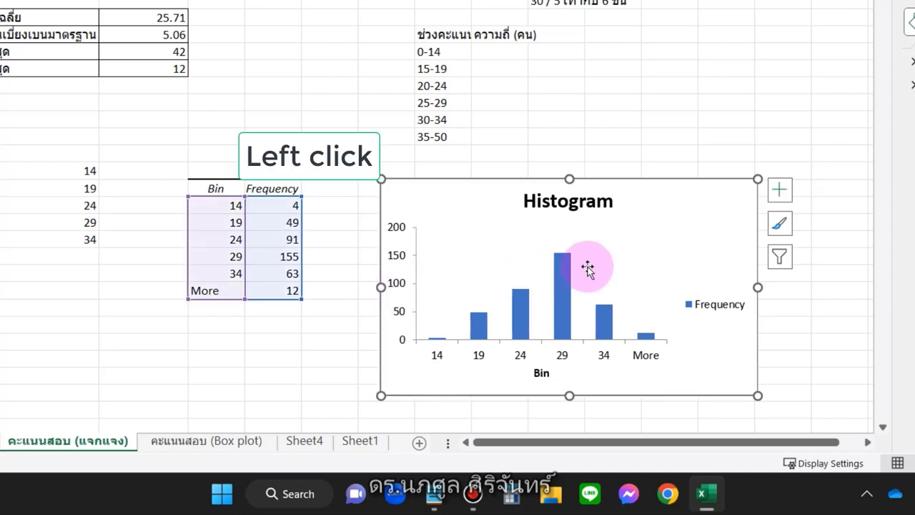
{"action": "key", "text": "Delete"}
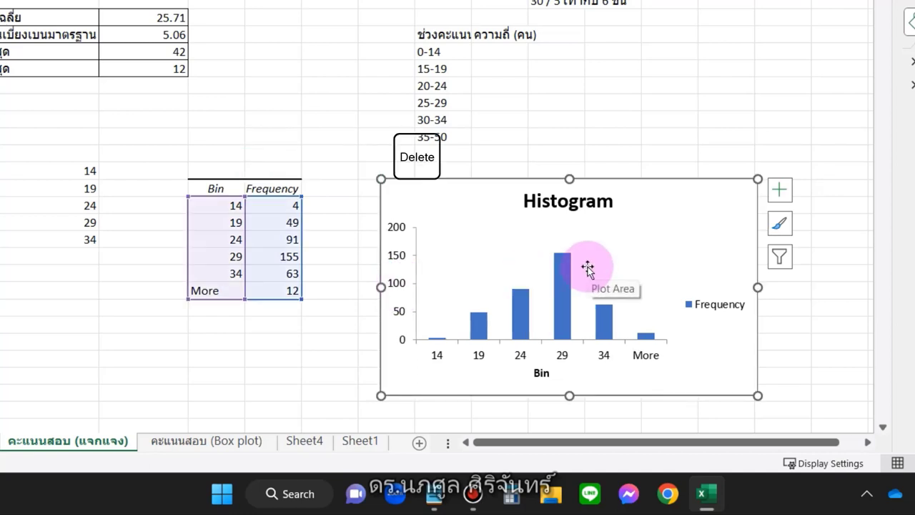
{"action": "left_click", "coordinate": [542, 373]}
{"action": "key", "text": "Delete"}
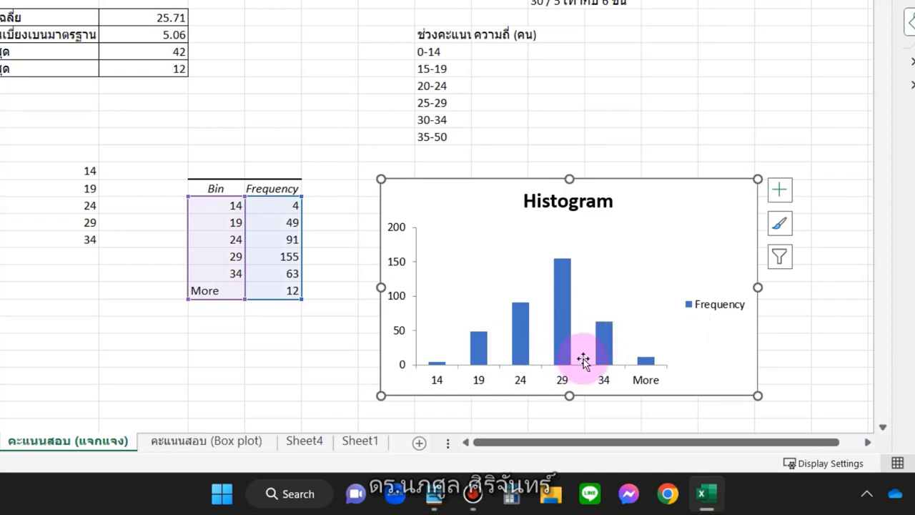
{"action": "left_click", "coordinate": [560, 304]}
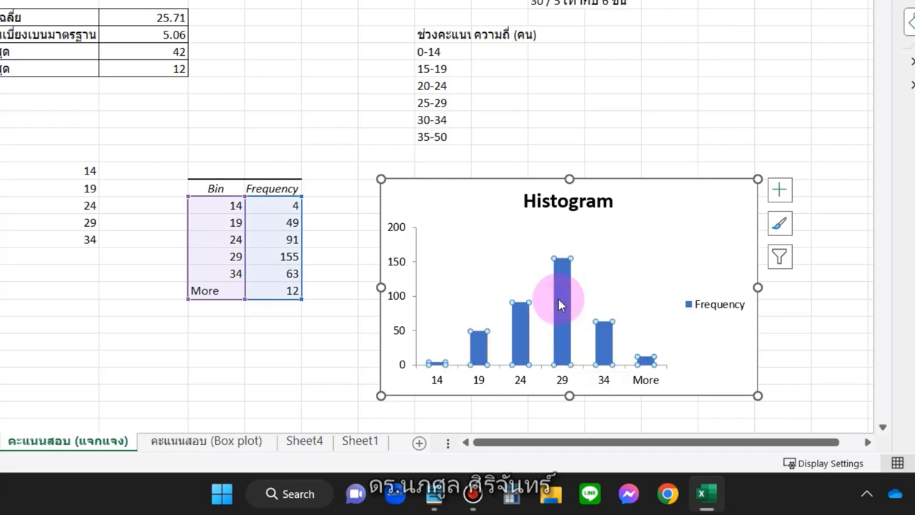
Set the bar series Gap Width to 0% in Format Data Series
{"action": "right_click", "coordinate": [560, 305]}
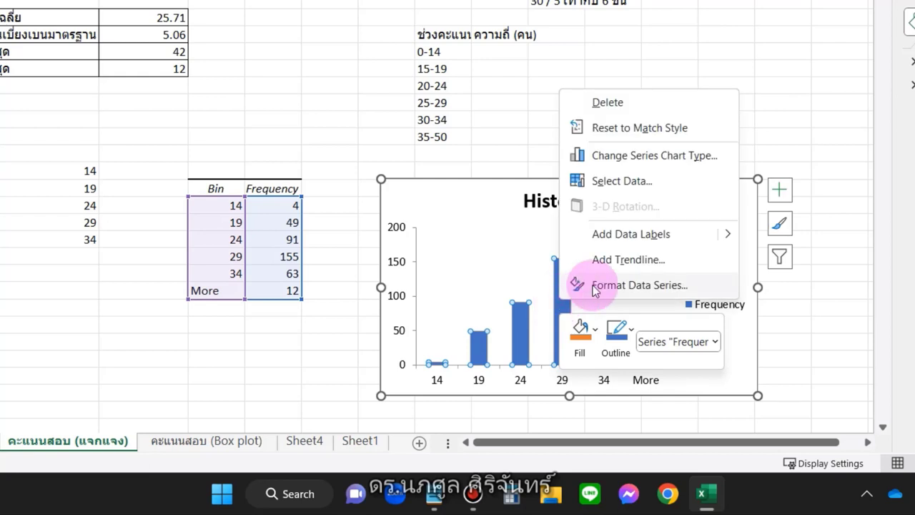
{"action": "left_click", "coordinate": [642, 282]}
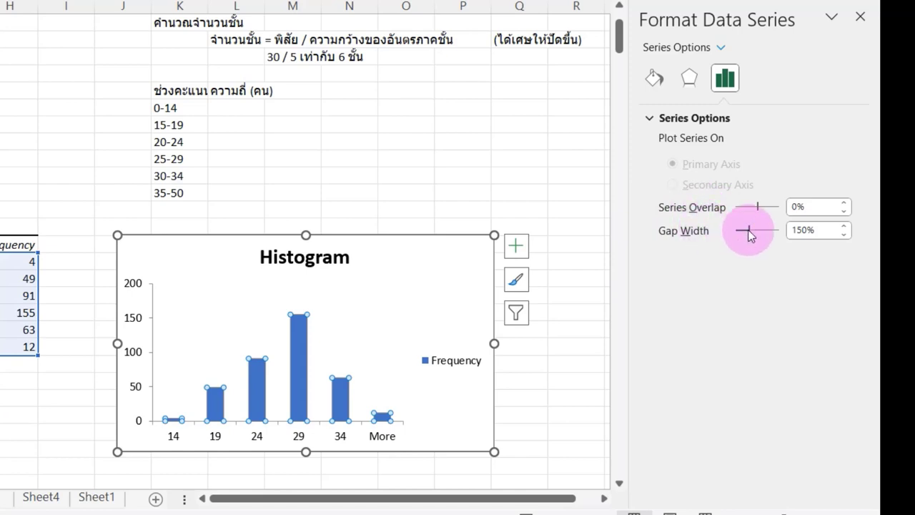
{"action": "left_click_drag", "start_coordinate": [749, 230], "coordinate": [735, 230]}
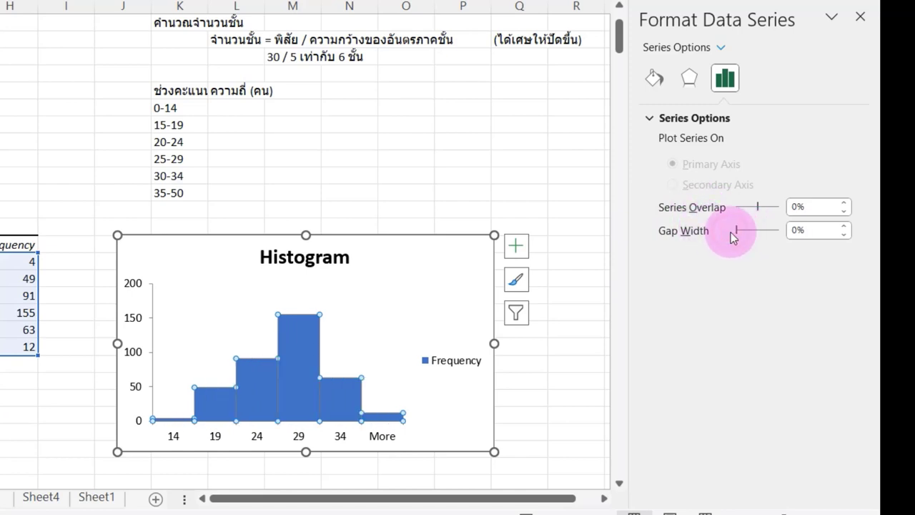
{"action": "left_click", "coordinate": [490, 405]}
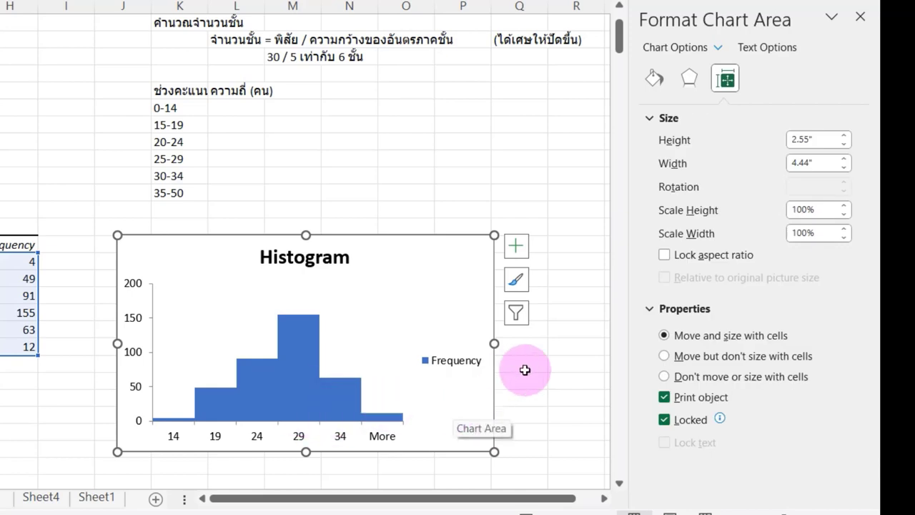
Delete the Frequency legend and leave the chart title reading 'Histogram'
{"action": "left_click", "coordinate": [456, 360]}
{"action": "key", "text": "Delete"}
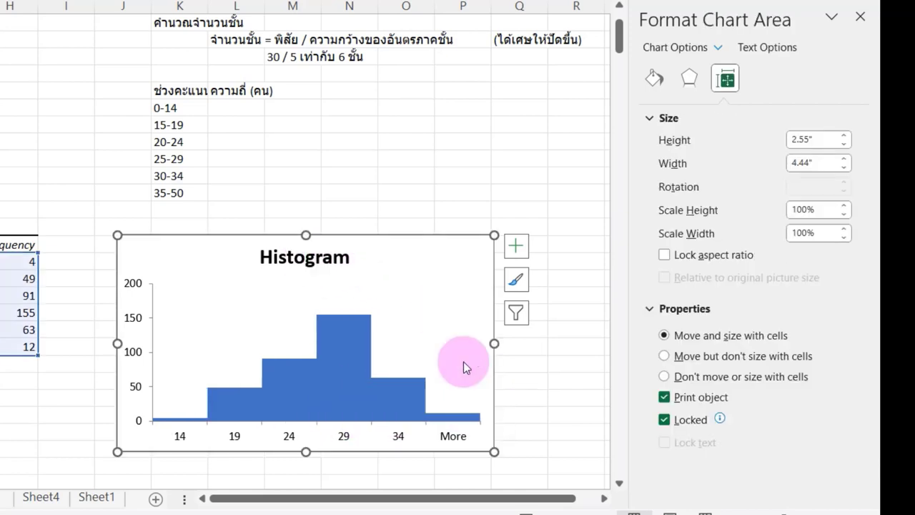
{"action": "left_click", "coordinate": [317, 257]}
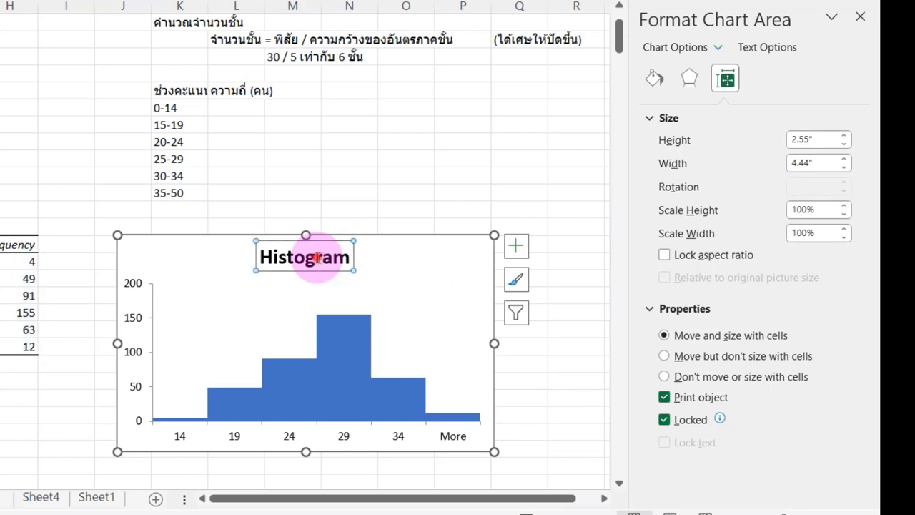
{"action": "left_click", "coordinate": [279, 256]}
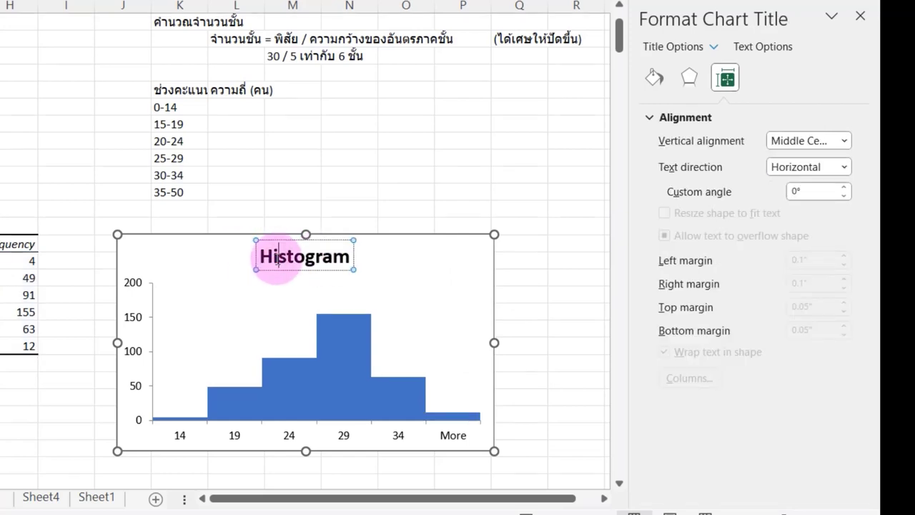
{"action": "left_click_drag", "start_coordinate": [351, 256], "coordinate": [273, 256]}
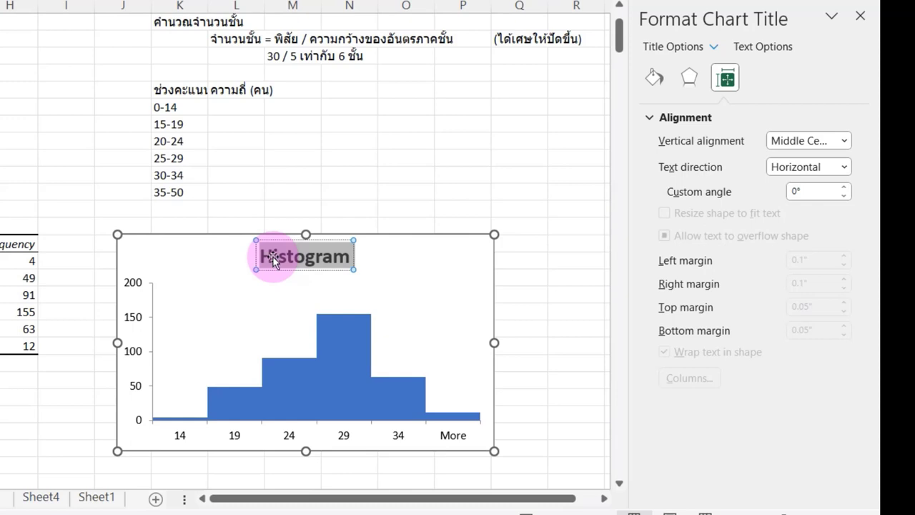
{"action": "type", "text": "คะแนนสอบ"}
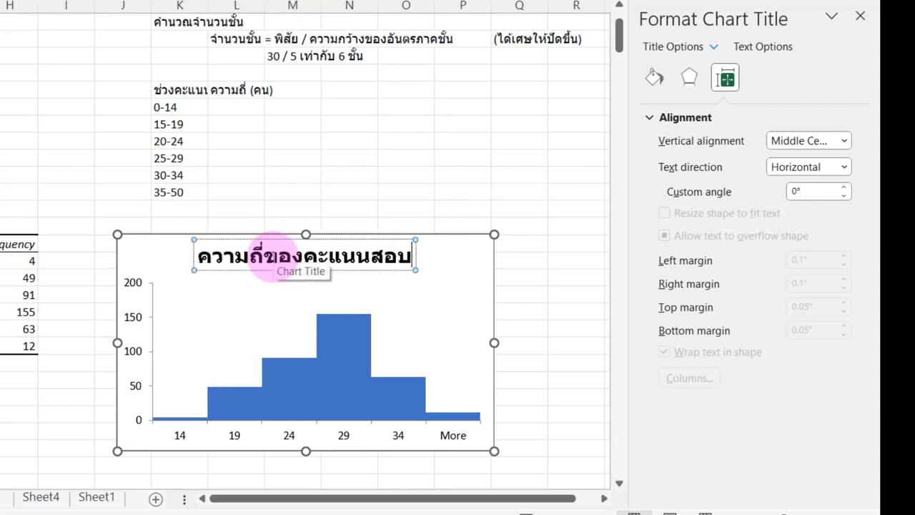
{"action": "key", "text": "BackSpace"}
{"action": "key", "text": "BackSpace"}
{"action": "key", "text": "BackSpace"}
{"action": "key", "text": "BackSpace"}
{"action": "key", "text": "BackSpace"}
{"action": "key", "text": "BackSpace"}
{"action": "key", "text": "BackSpace"}
{"action": "key", "text": "BackSpace"}
{"action": "key", "text": "BackSpace"}
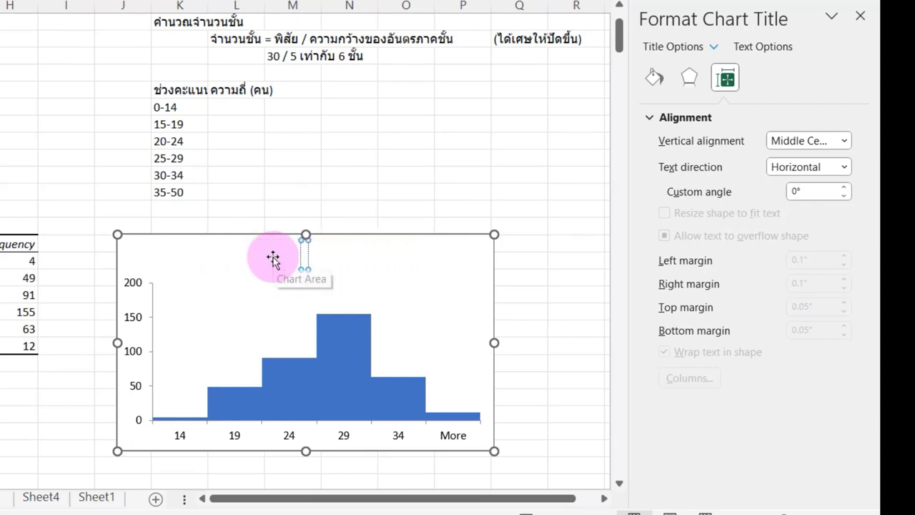
{"action": "type", "text": "His"}
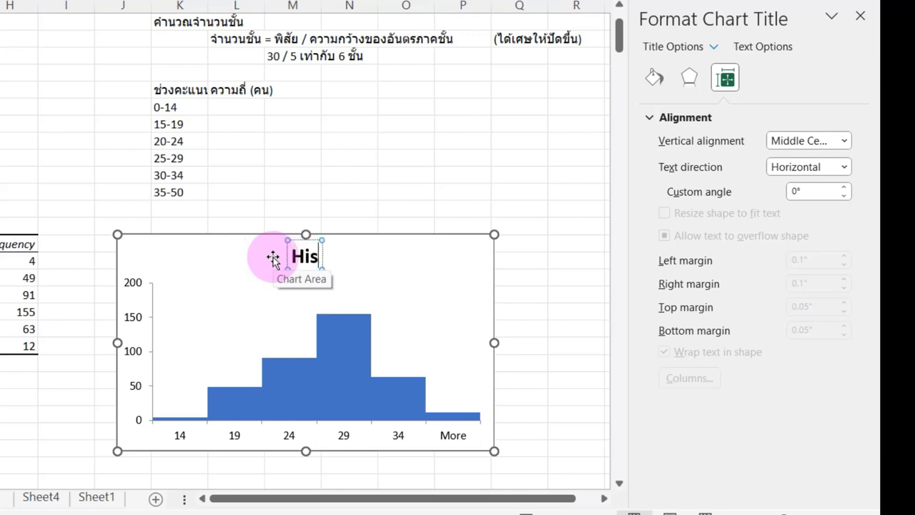
{"action": "type", "text": "togram"}
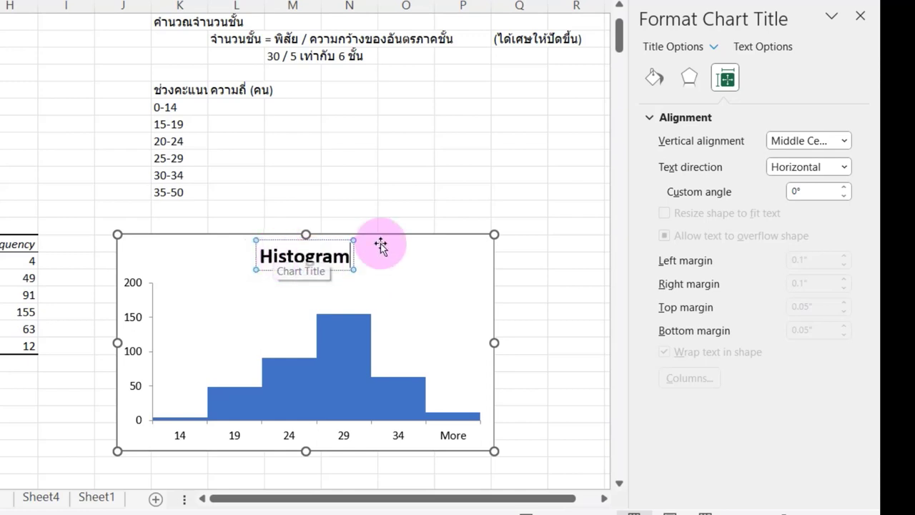
{"action": "left_click", "coordinate": [459, 205]}
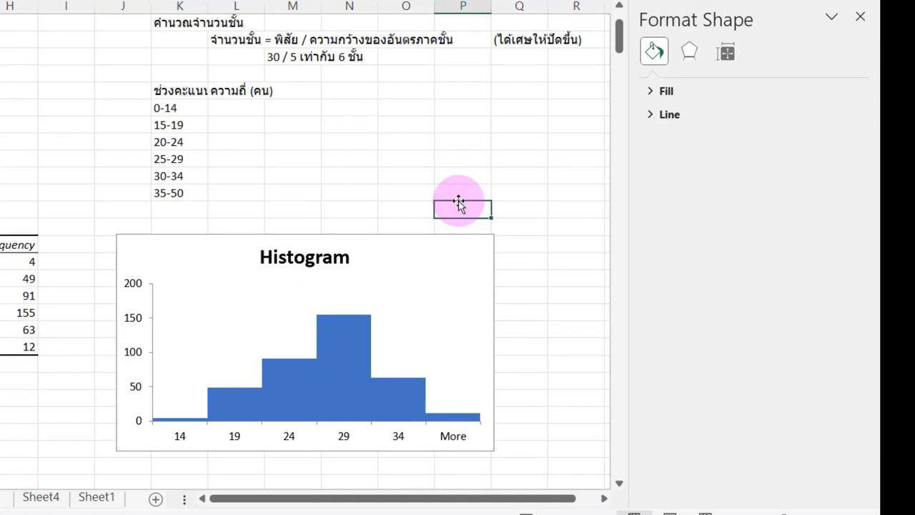